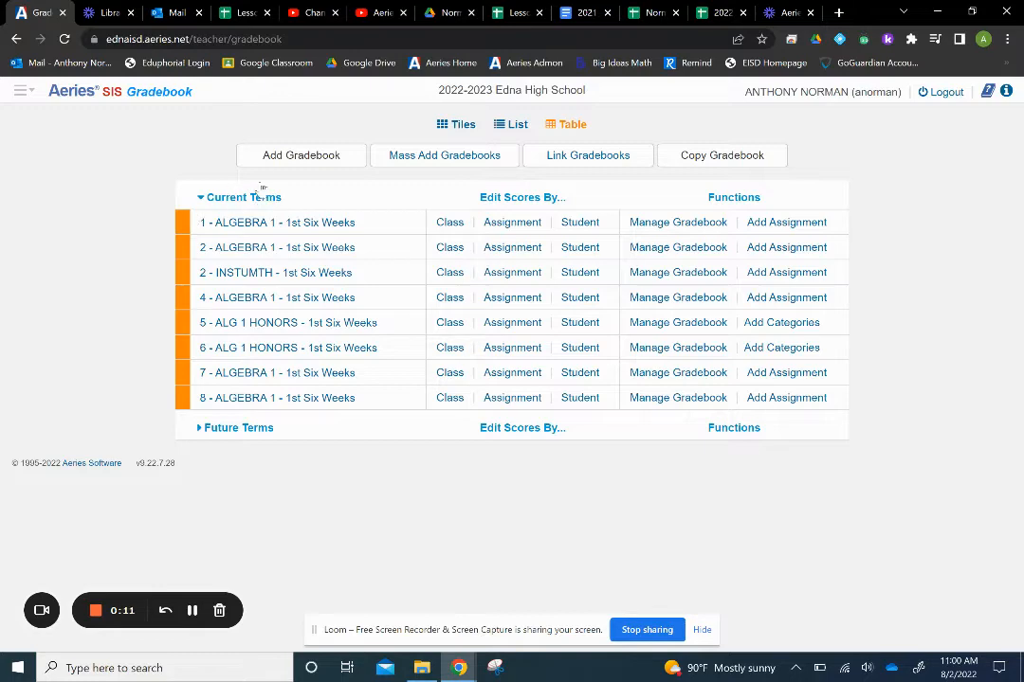
# - Expand the future terms, look at the category setup of 5 - ALG 1 HONORS - 1st Six Weeks, and return to the gradebook dashboard
pyautogui.click(232, 431)
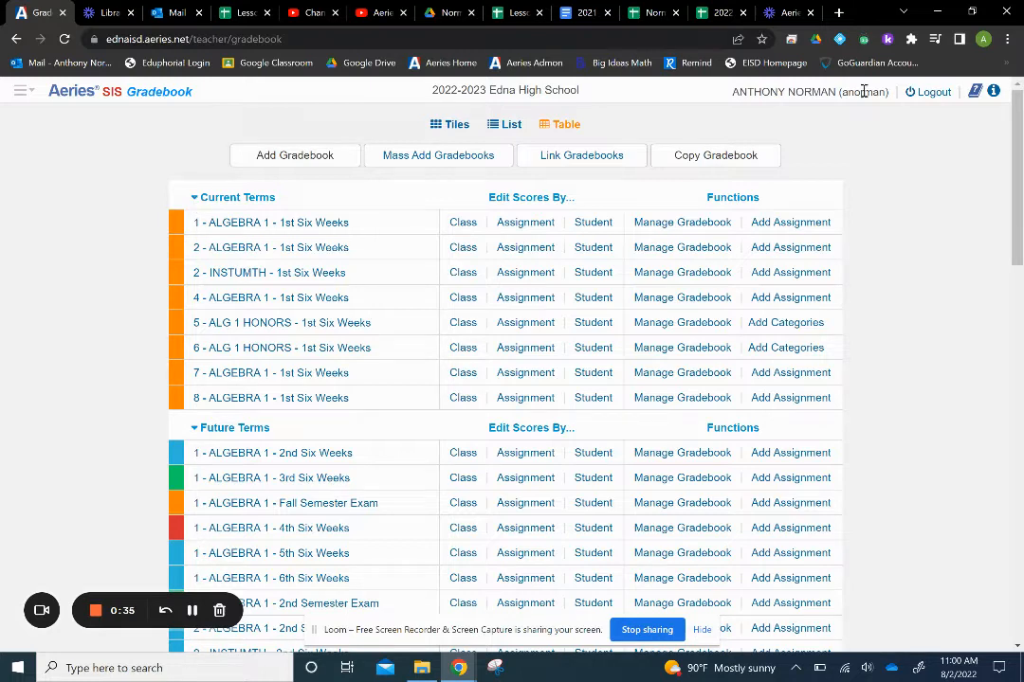
pyautogui.click(795, 327)
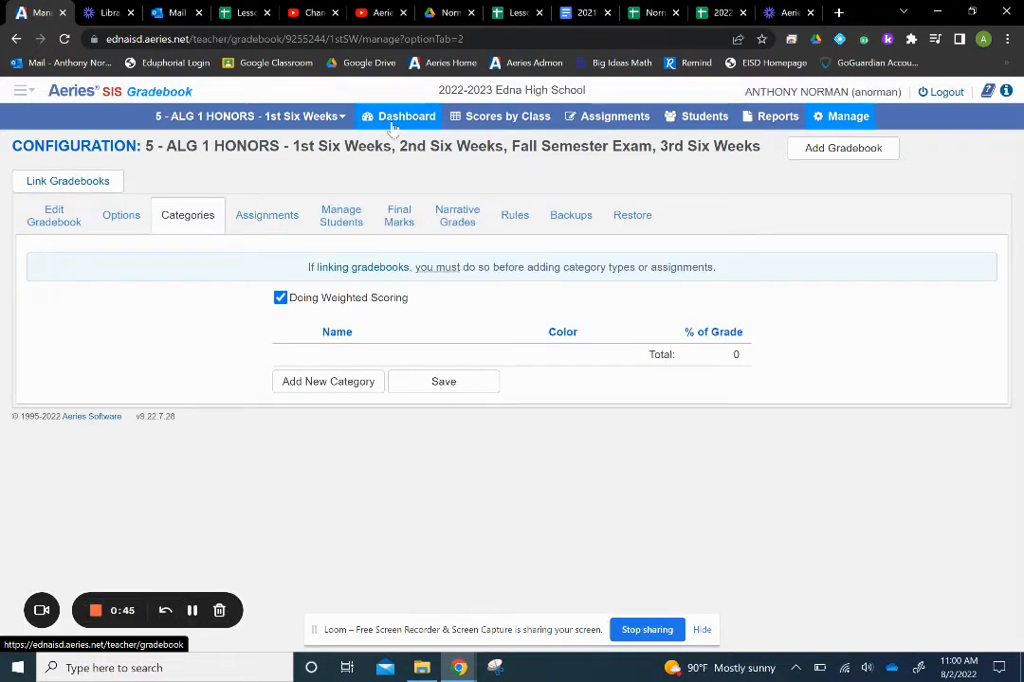
pyautogui.click(393, 128)
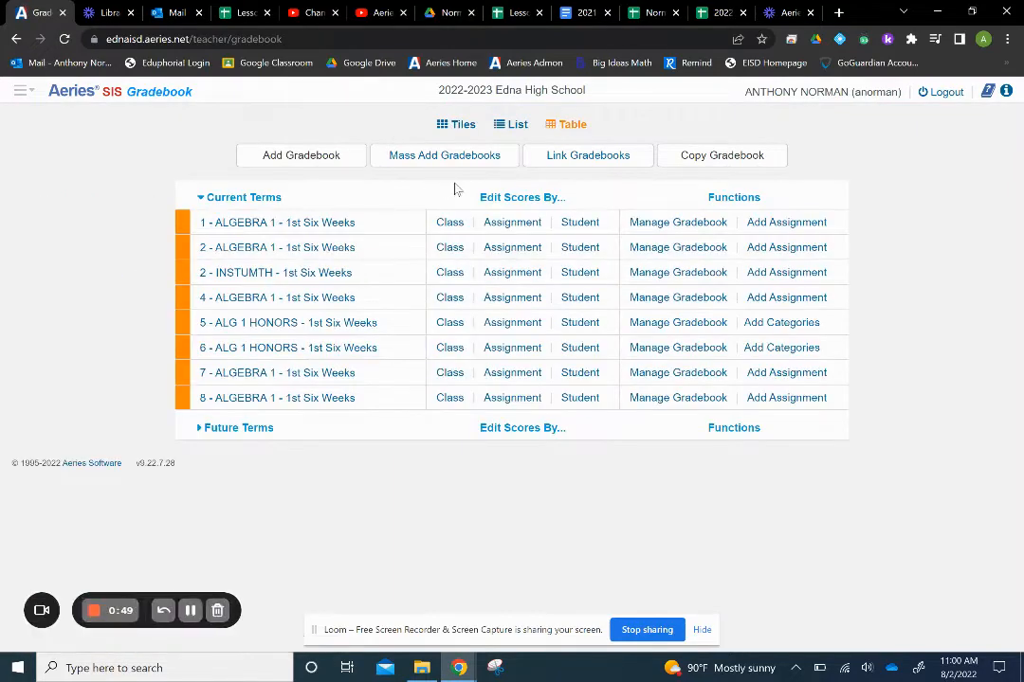
# - Compare the list and tile layouts of the gradebook dashboard, ending on the table layout
pyautogui.click(500, 131)
pyautogui.click(462, 129)
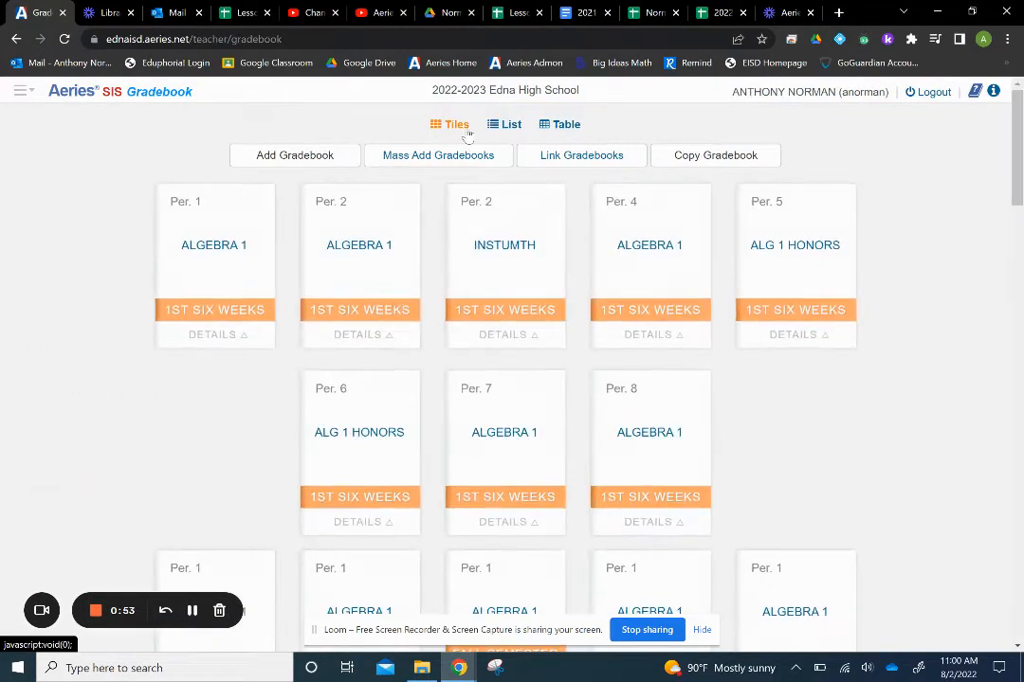
pyautogui.click(573, 125)
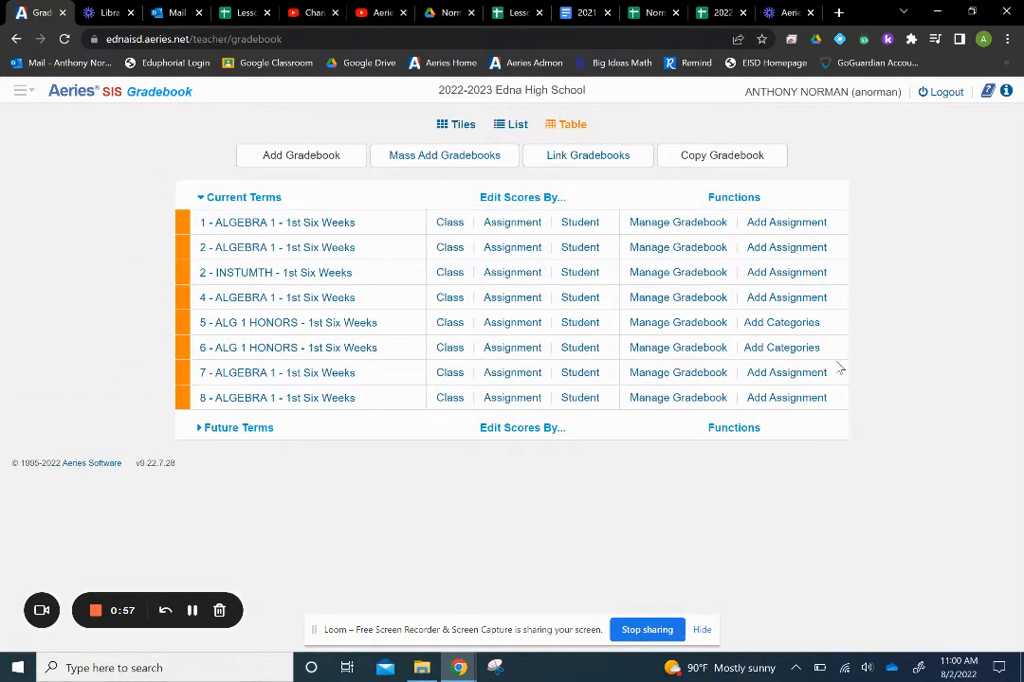
# - Add a purple category named Daily worth 50% of the grade to the 5 - ALG 1 HONORS - 1st Six Weeks gradebook
pyautogui.click(778, 326)
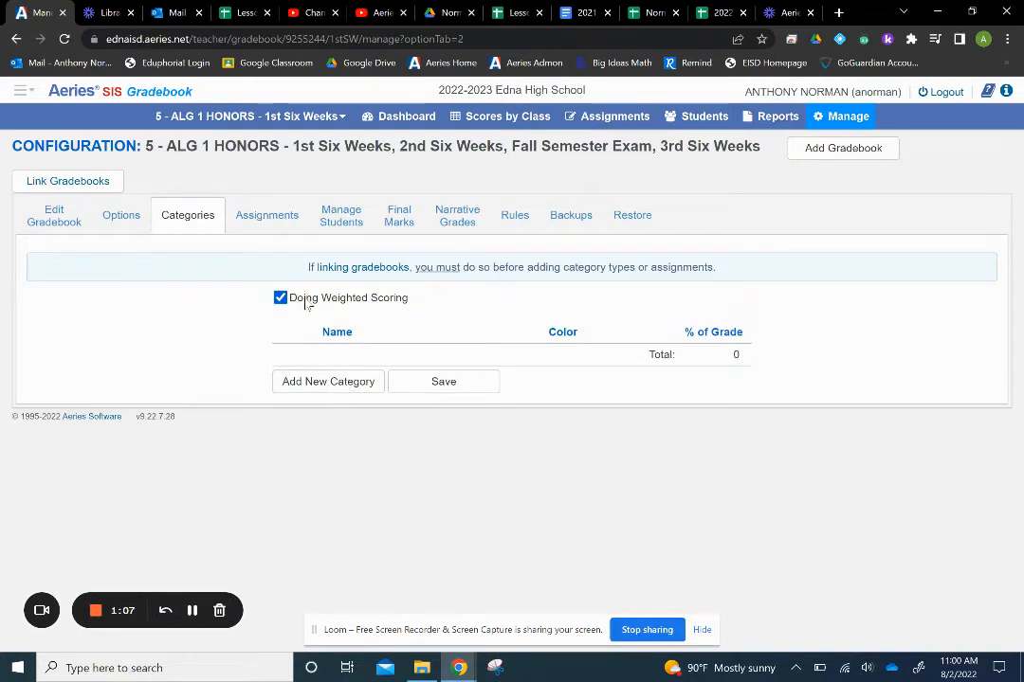
pyautogui.click(330, 383)
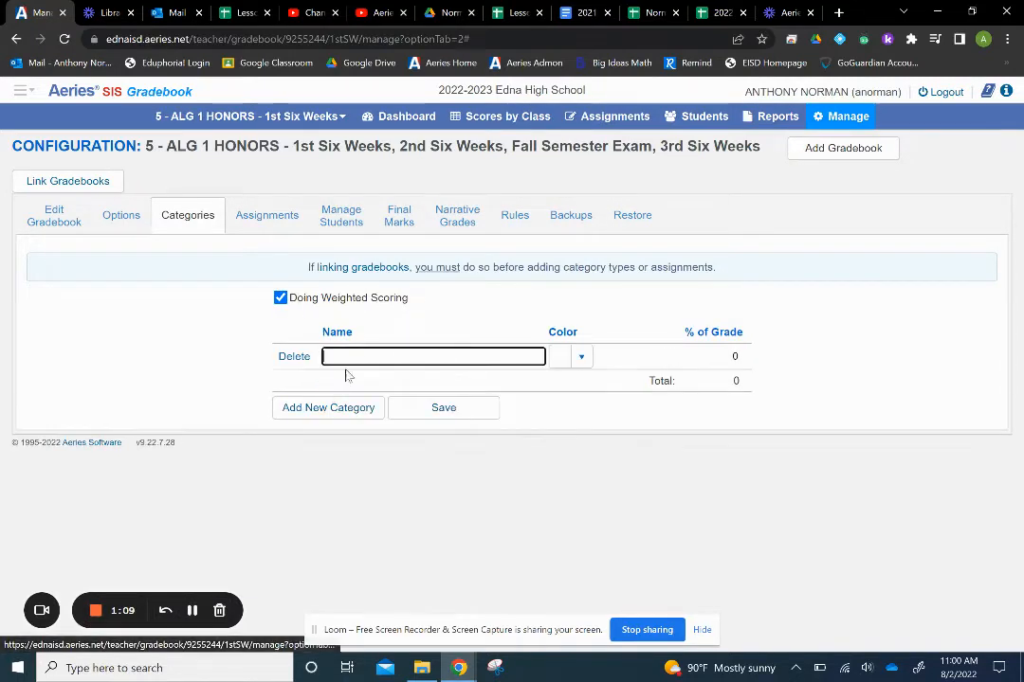
pyautogui.write('Dai')
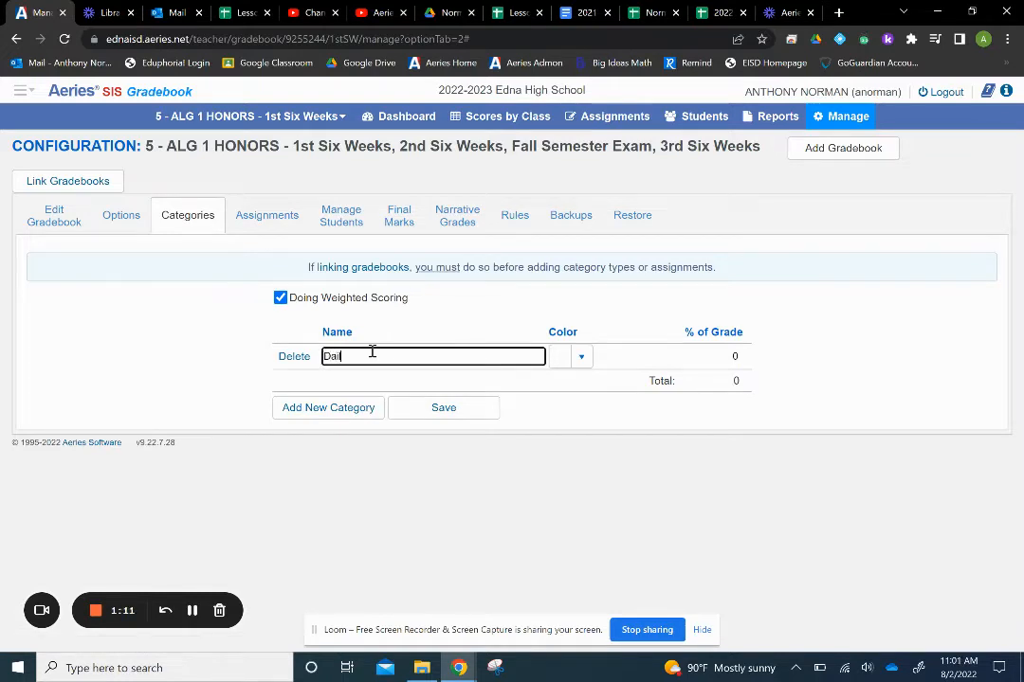
pyautogui.write('ly')
pyautogui.click(581, 356)
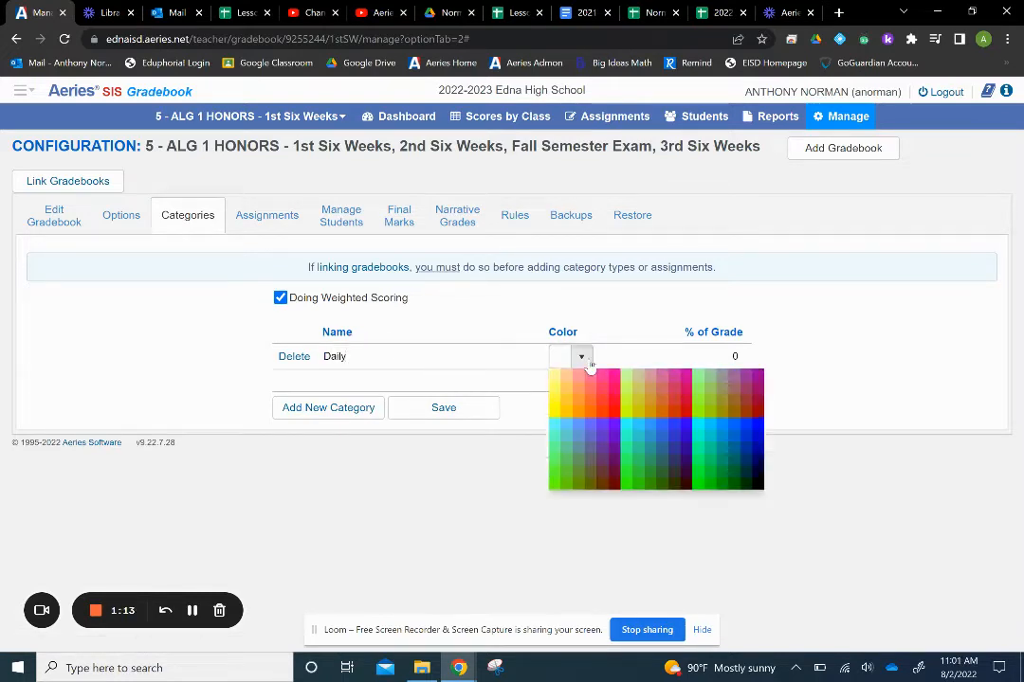
pyautogui.click(617, 452)
pyautogui.click(726, 364)
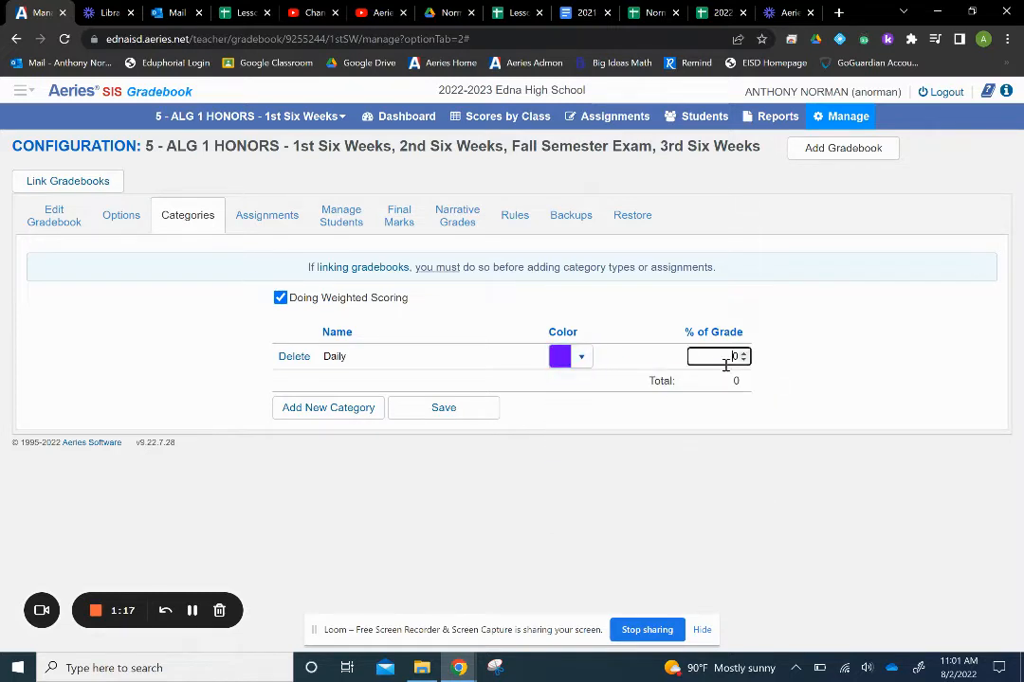
# - Add a pale yellow category named Major worth 50% of the grade and save the gradebook's categories
pyautogui.click(313, 408)
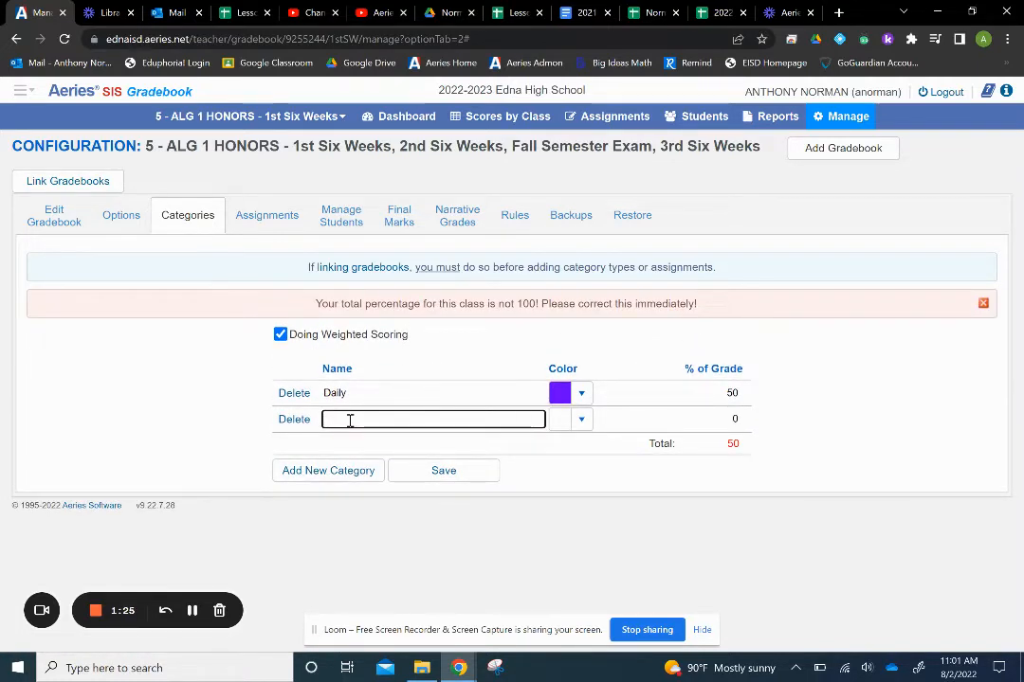
pyautogui.write('Major')
pyautogui.click(583, 420)
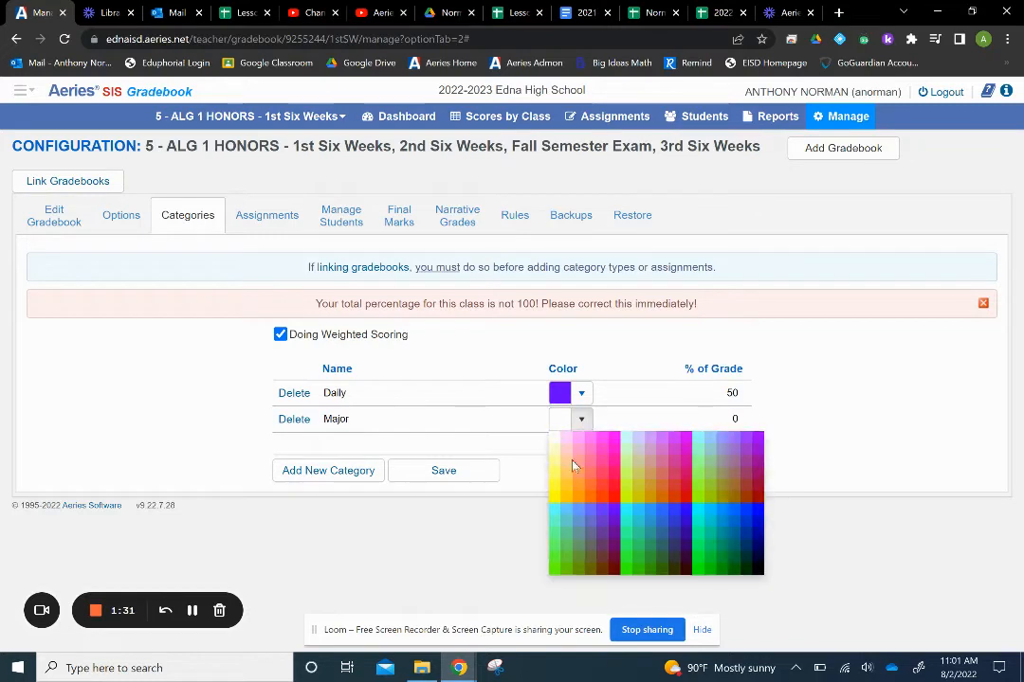
pyautogui.click(557, 454)
pyautogui.click(711, 417)
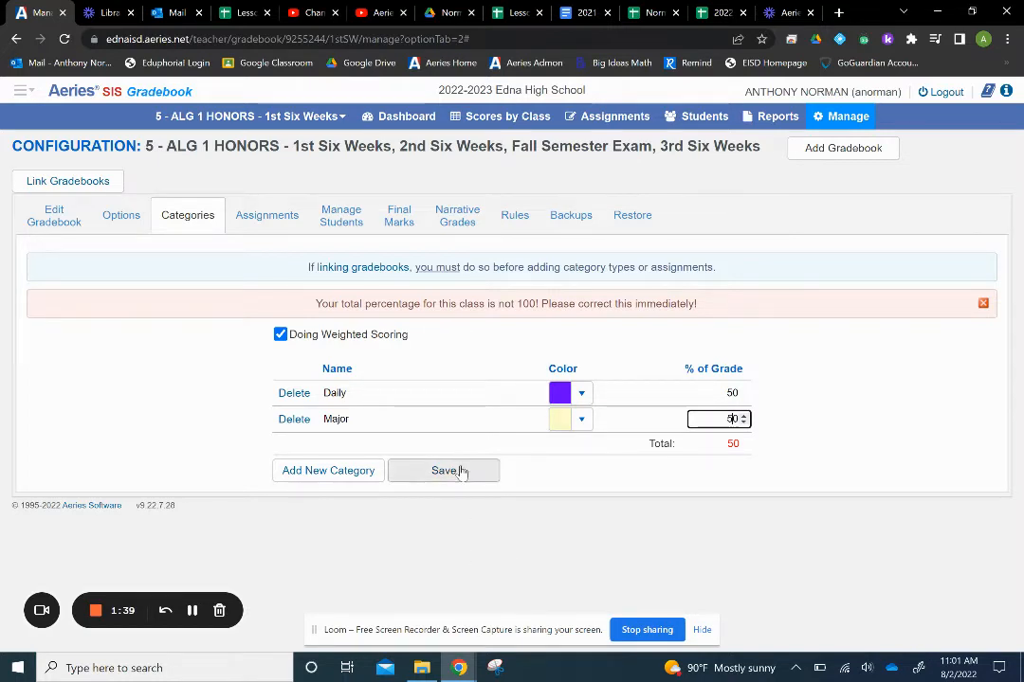
pyautogui.click(460, 471)
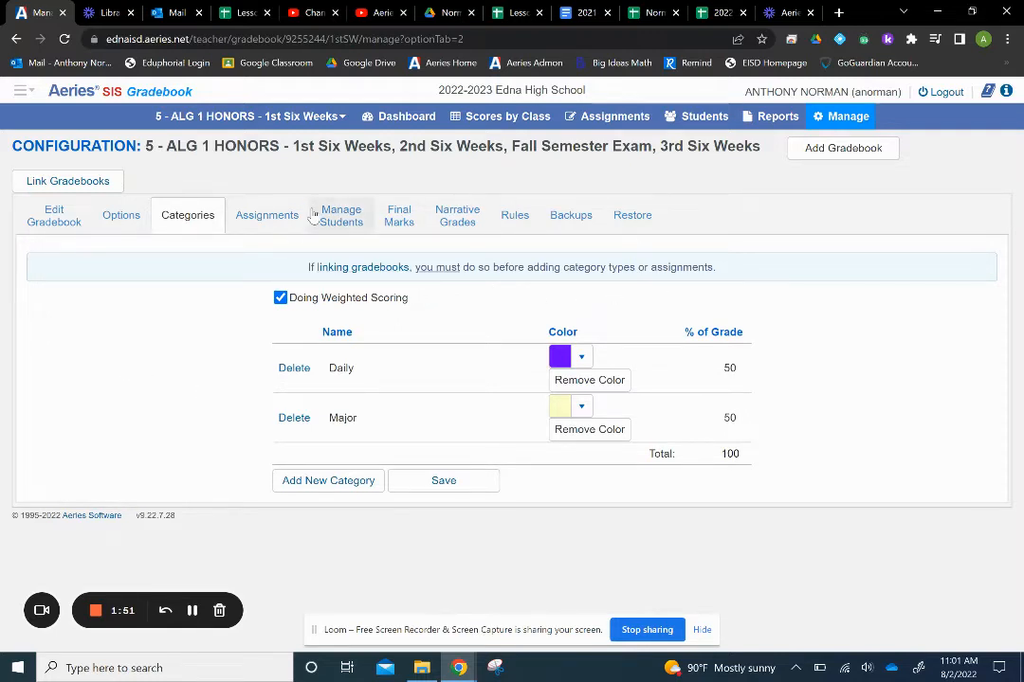
# - Look through the available gradebooks and view the categories of 2 - INSTUMTH - 1st Six Weeks
pyautogui.click(320, 118)
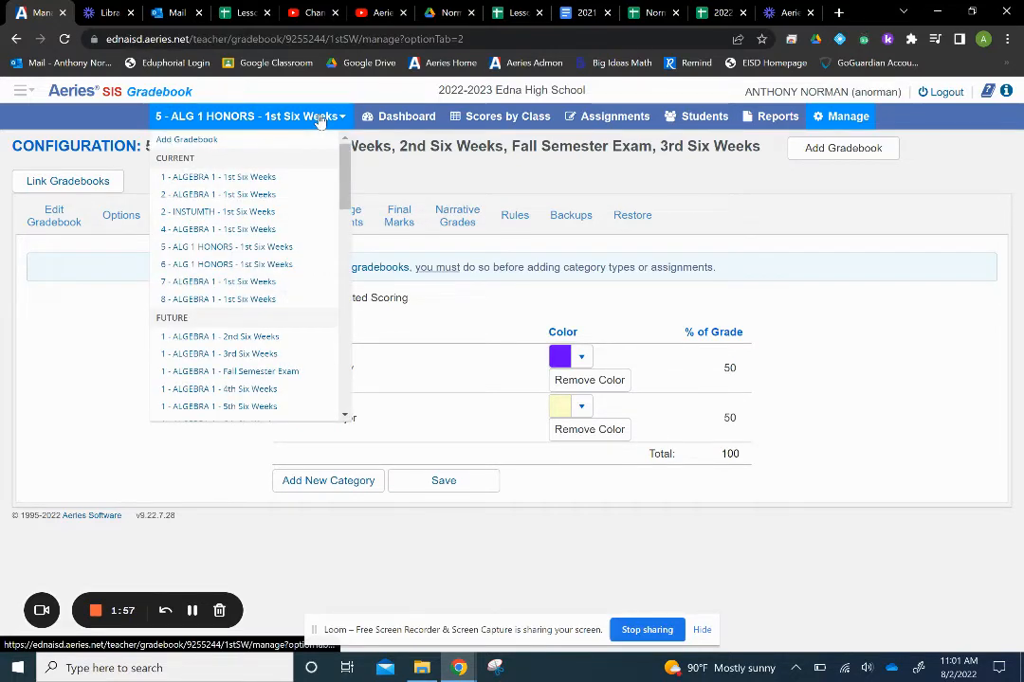
pyautogui.scroll(-2, 247, 303)
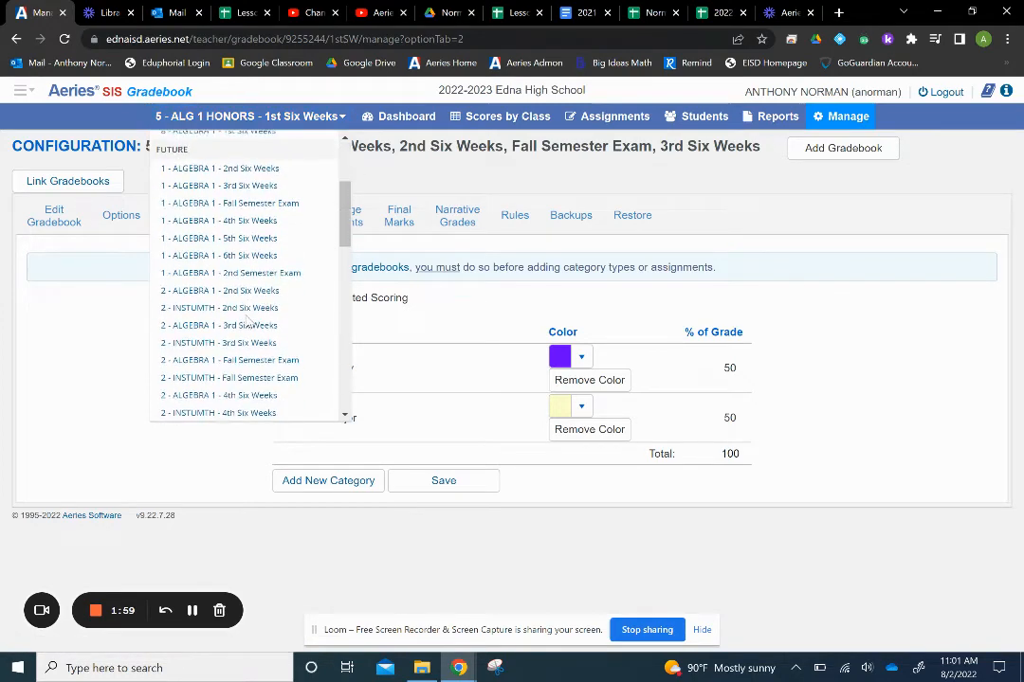
pyautogui.scroll(2, 247, 322)
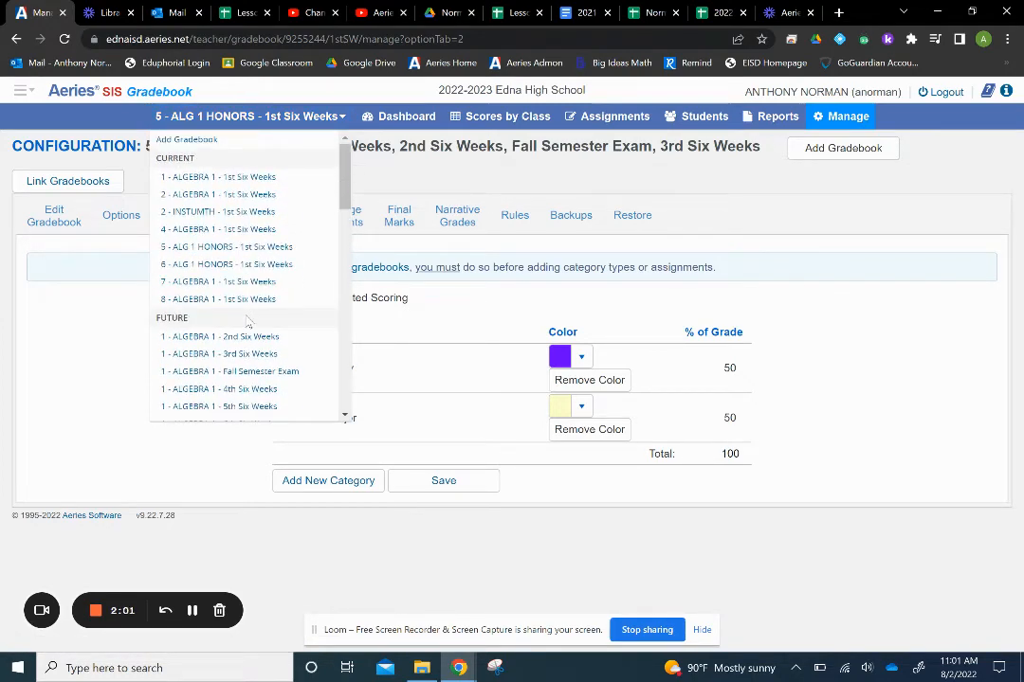
pyautogui.scroll(-6, 246, 322)
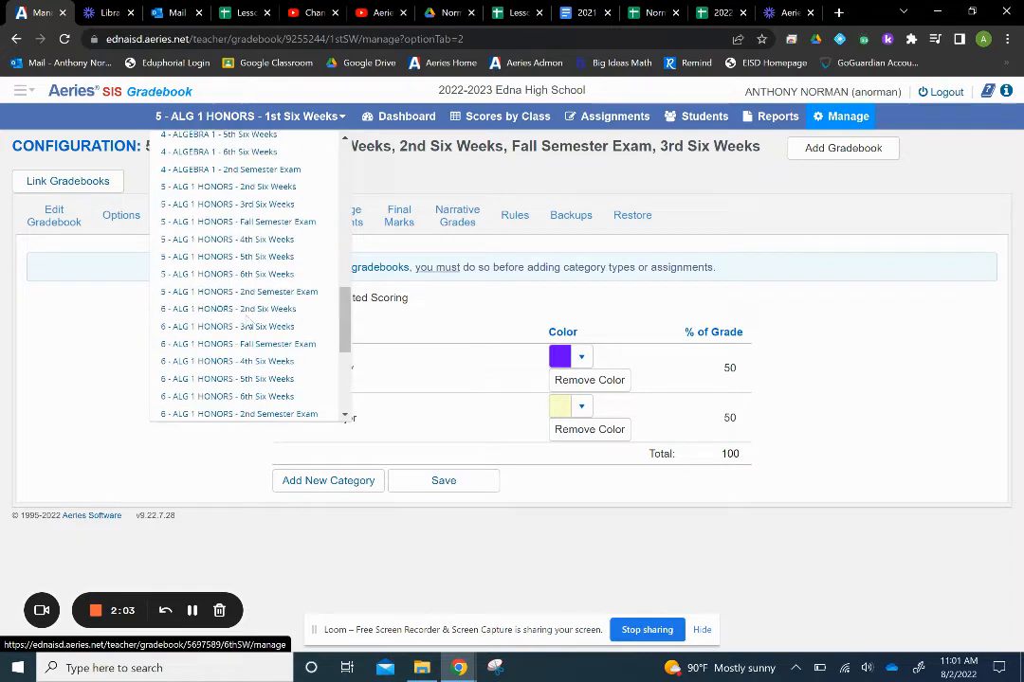
pyautogui.scroll(6, 247, 322)
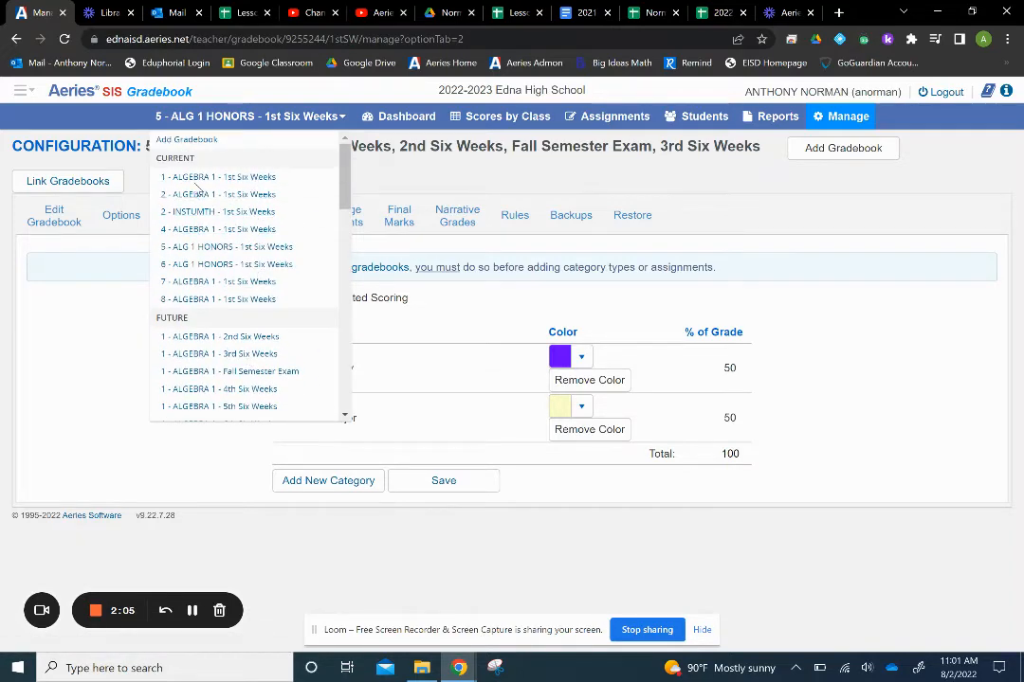
pyautogui.click(243, 217)
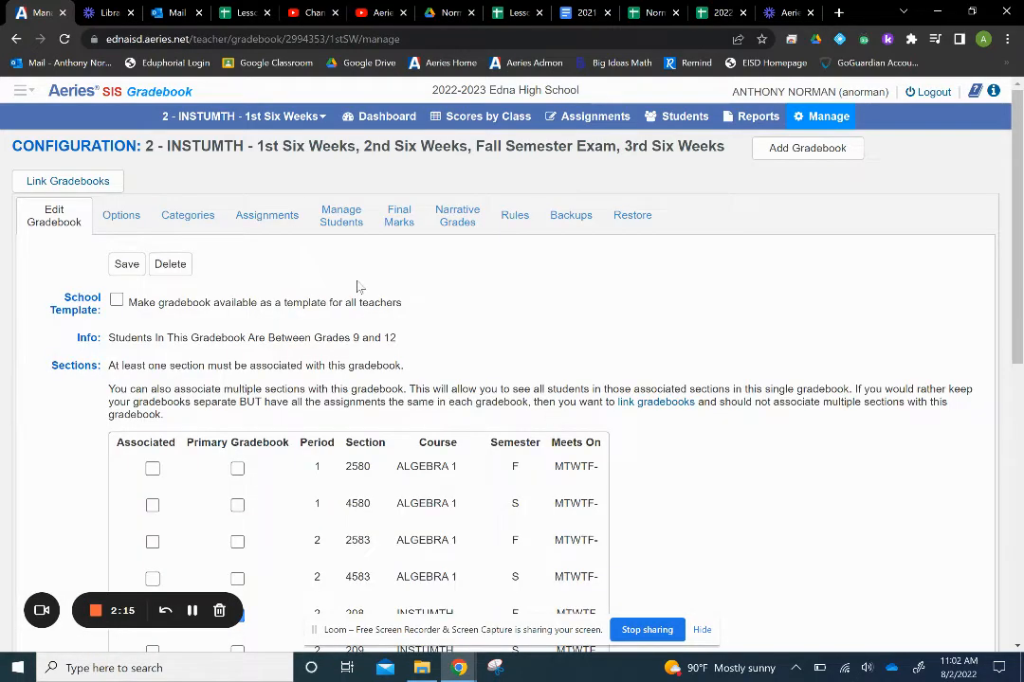
pyautogui.click(204, 215)
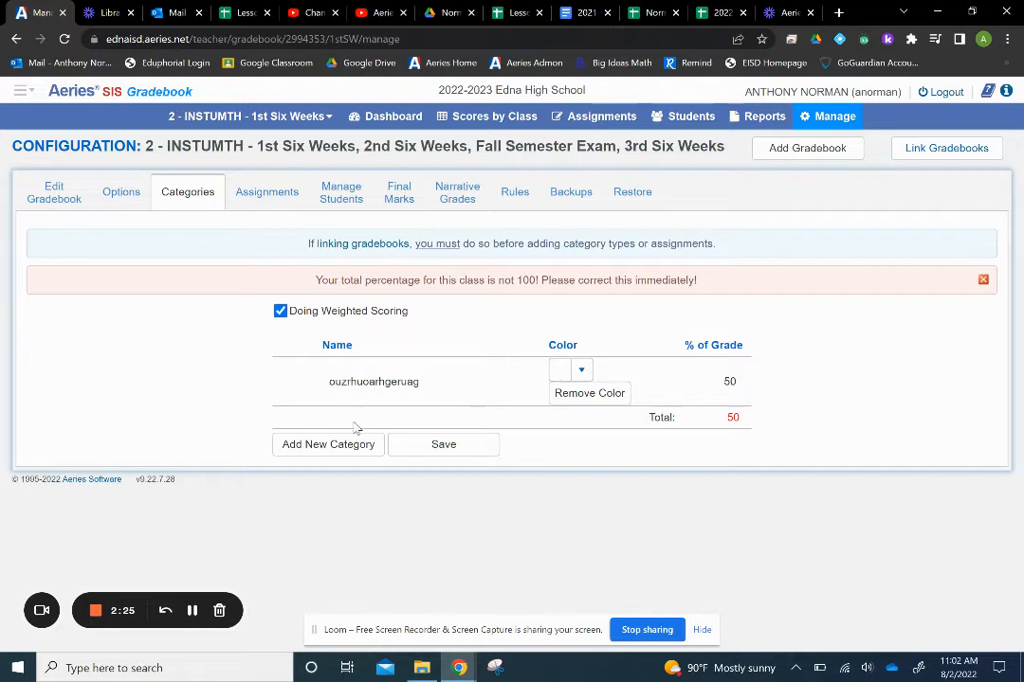
# - Switch back to the 5 - ALG 1 HONORS - 1st Six Weeks gradebook and show its assignments configuration
pyautogui.click(269, 115)
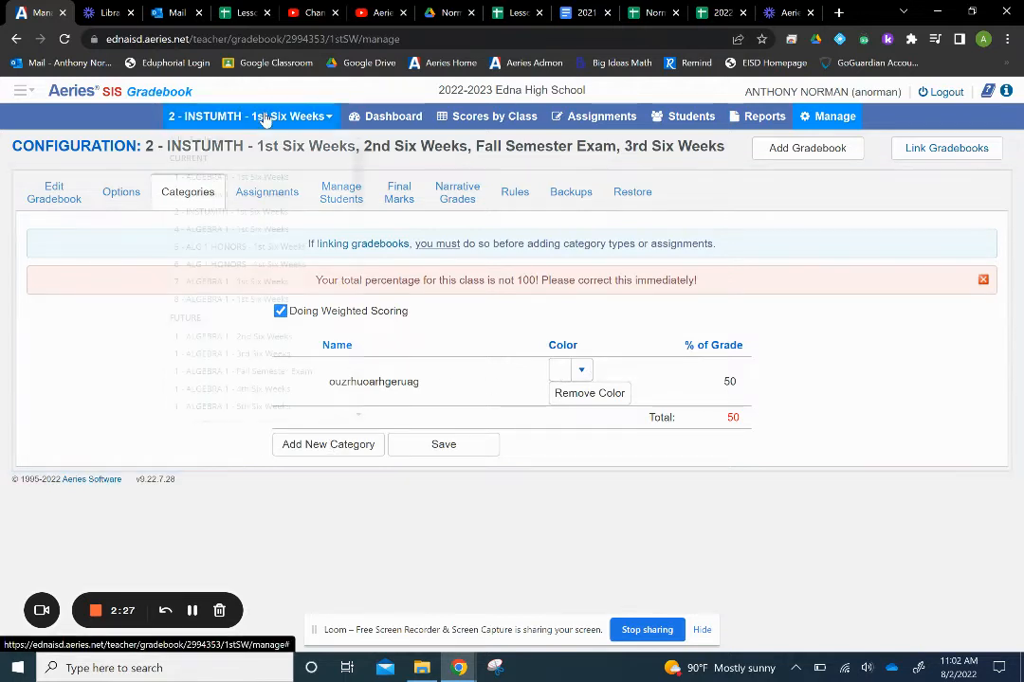
pyautogui.click(245, 247)
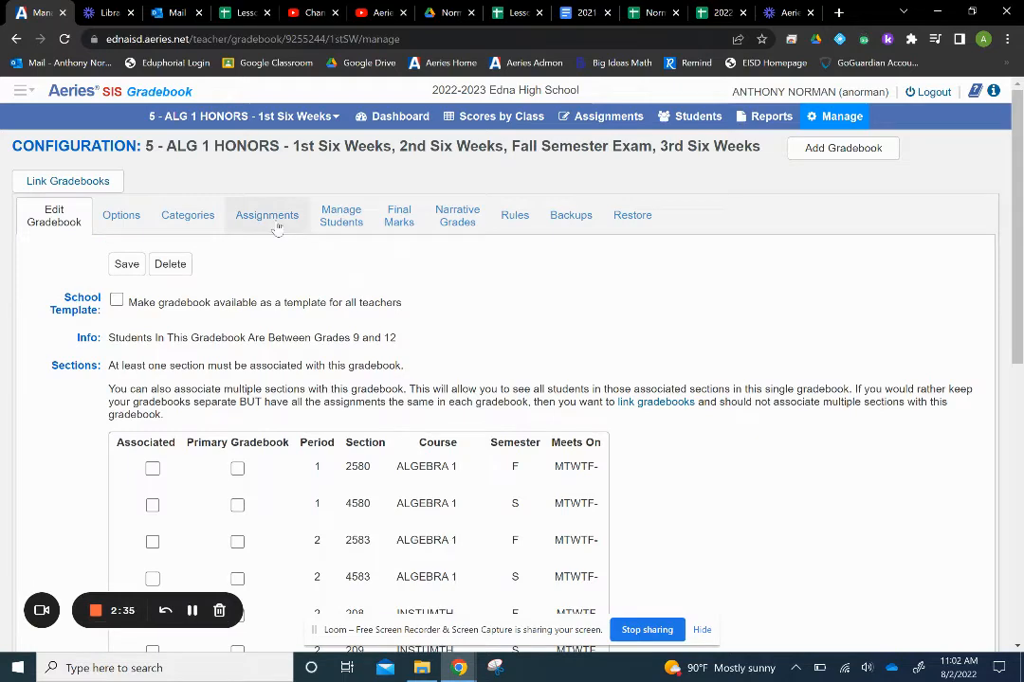
pyautogui.click(275, 228)
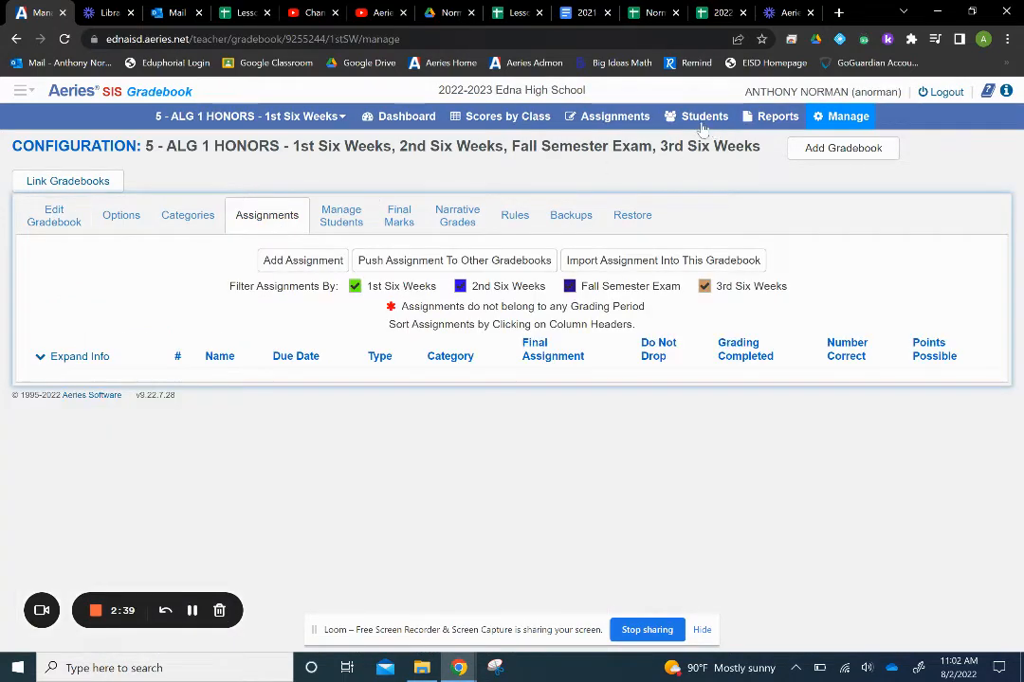
# - View the blank form for adding an assignment and close it without saving
pyautogui.moveTo(612, 119)
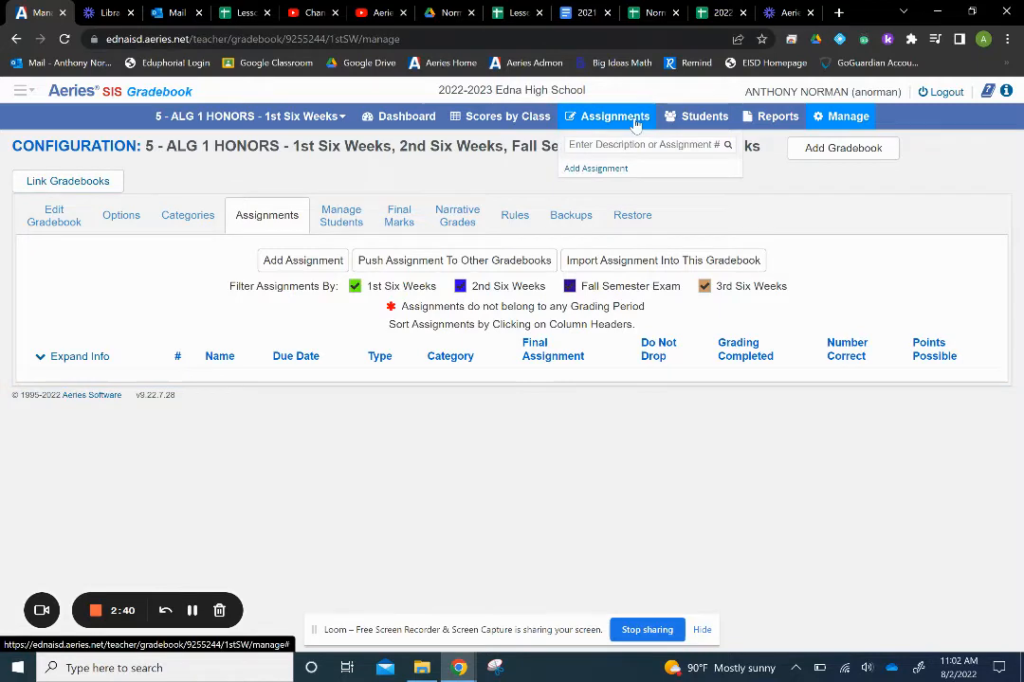
pyautogui.click(596, 170)
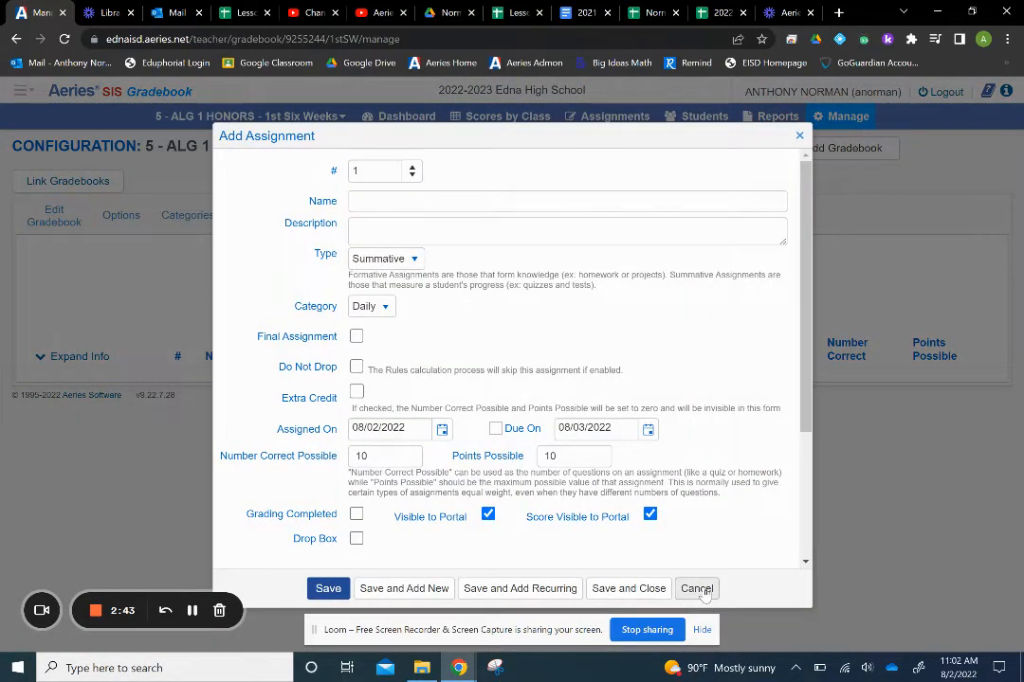
pyautogui.click(696, 589)
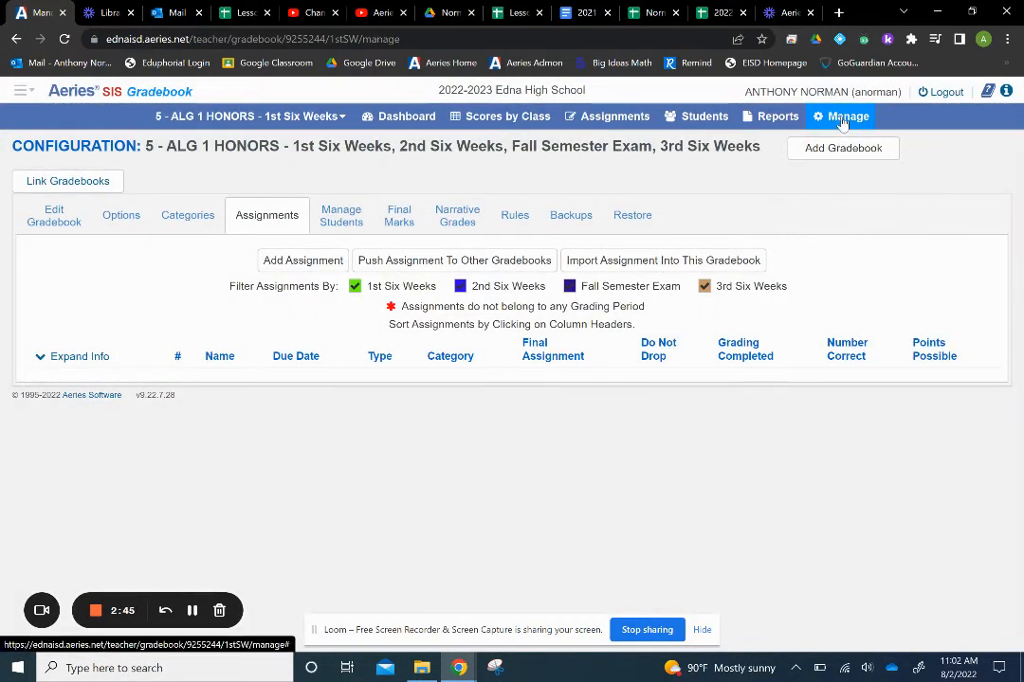
# - From the assignments configuration of 5 - ALG 1 HONORS, bring in the assignment named Import from the 2 - INSTUMTH - 1st Six Weeks gradebook
pyautogui.moveTo(843, 121)
pyautogui.click(841, 194)
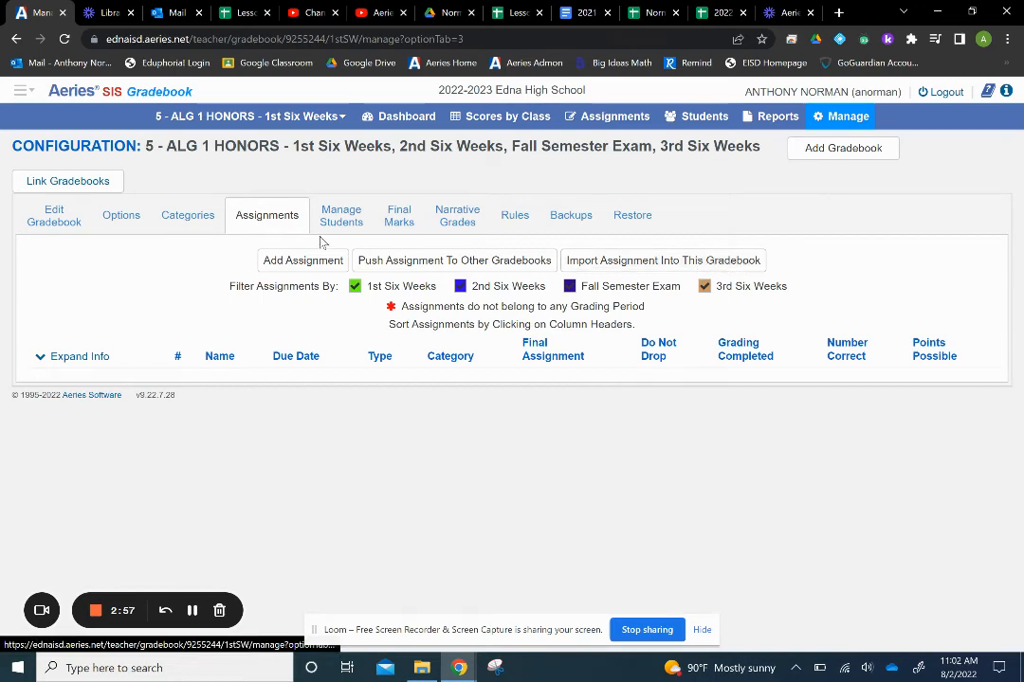
pyautogui.click(689, 266)
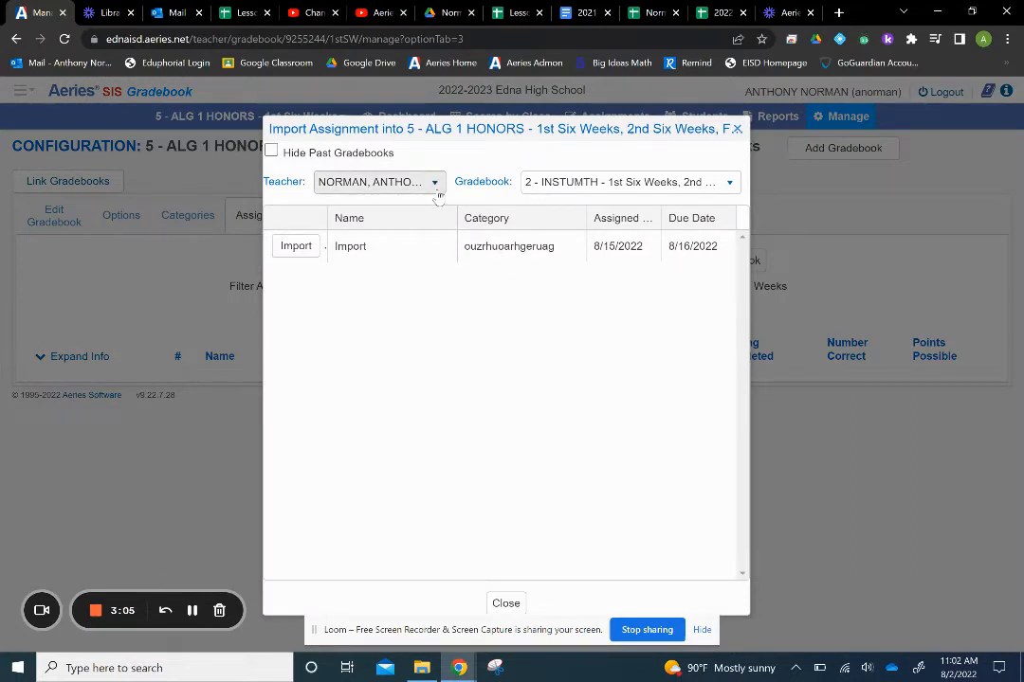
pyautogui.click(438, 192)
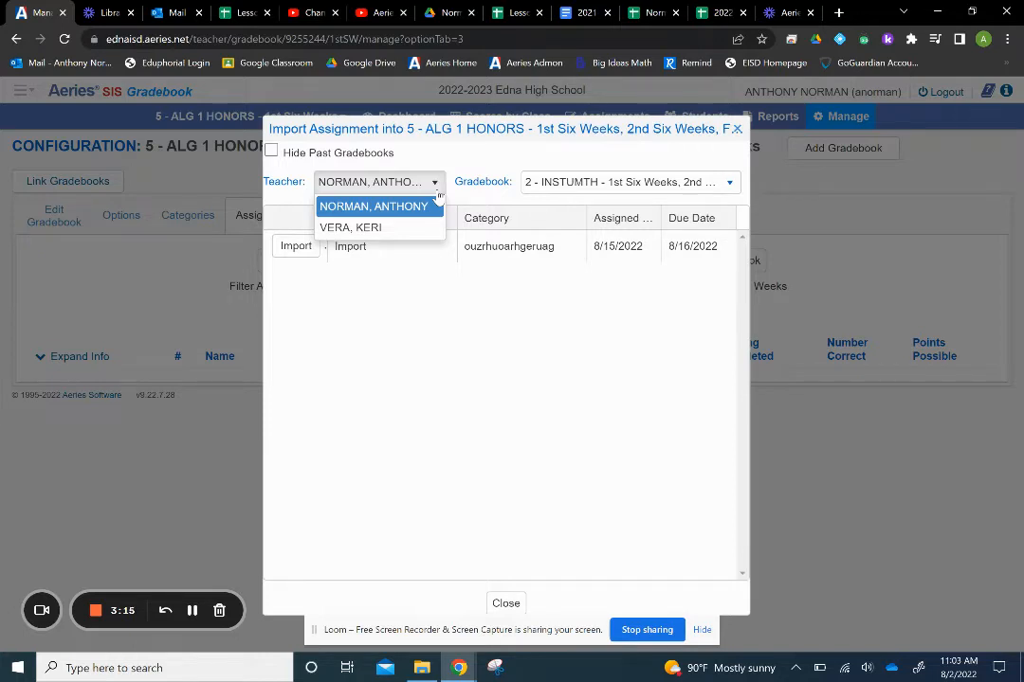
pyautogui.click(437, 192)
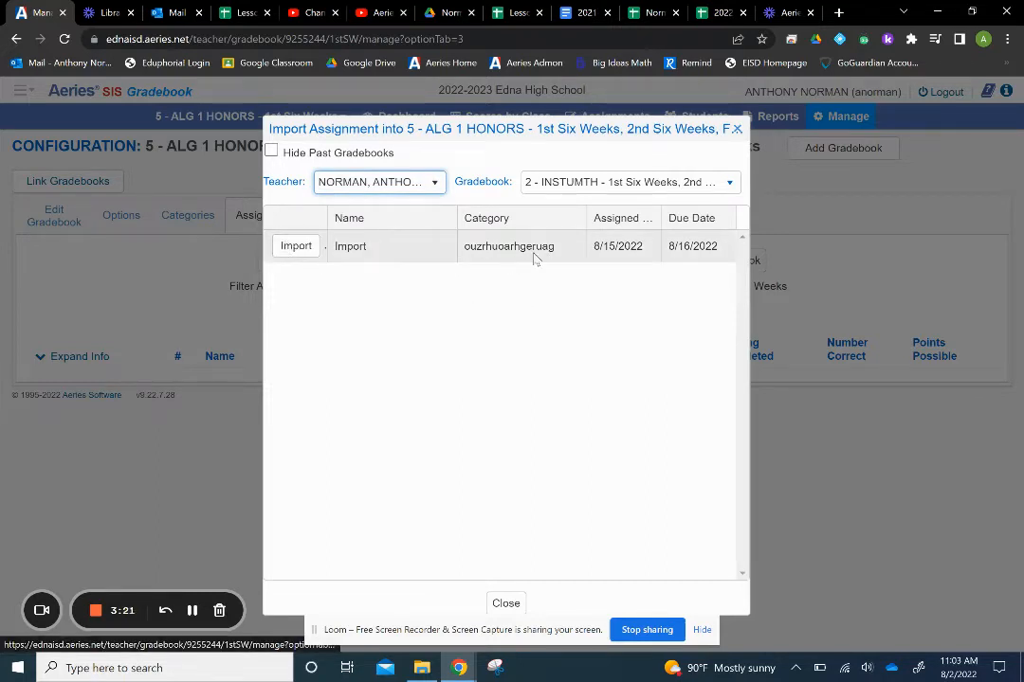
pyautogui.click(296, 247)
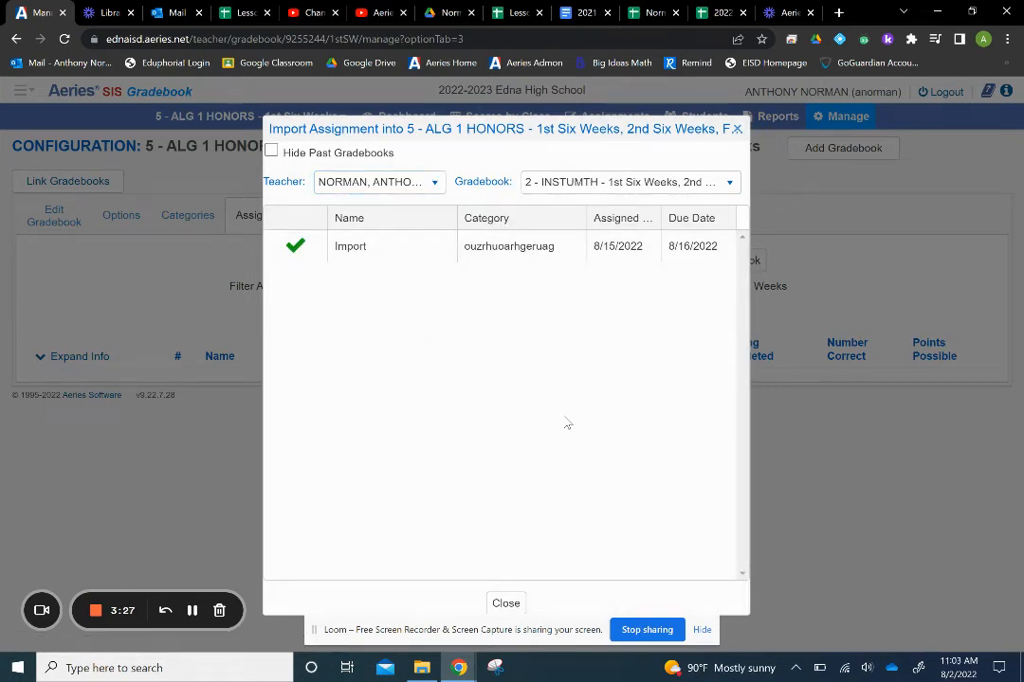
pyautogui.click(508, 603)
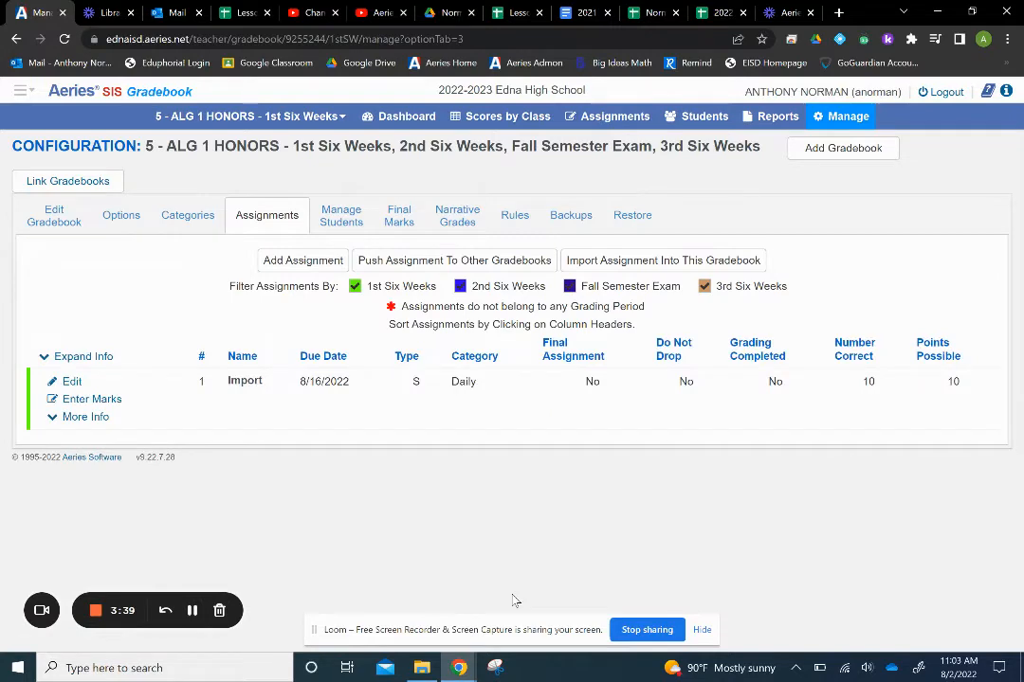
# - Push the assignment named Import from 5 - ALG 1 HONORS to all gradebooks in Group 1, confirm, and close the push dialog
pyautogui.click(516, 271)
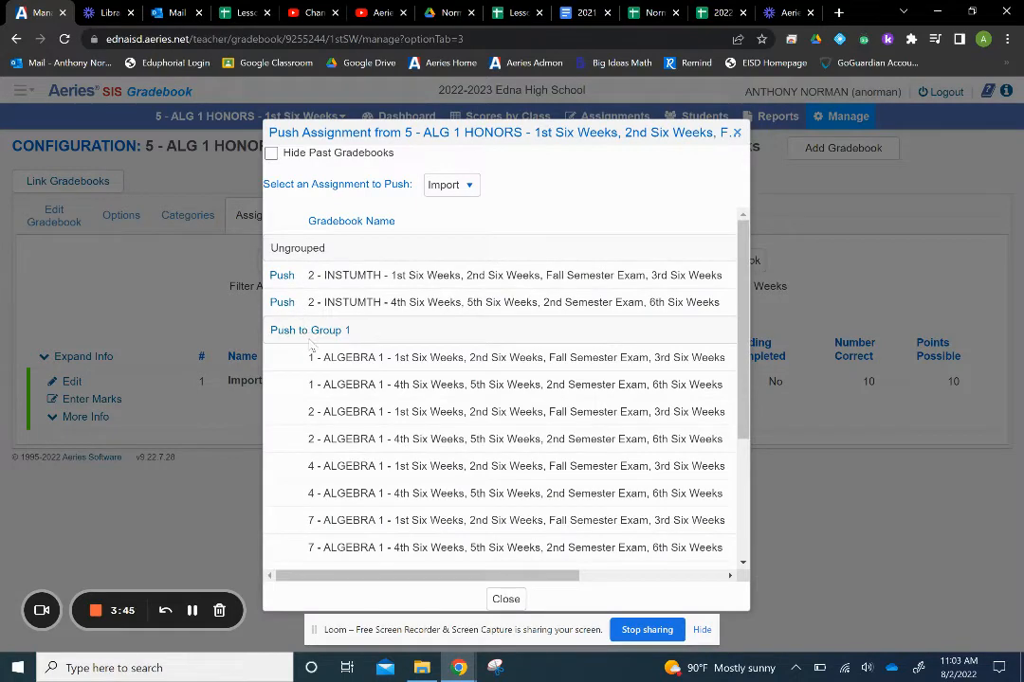
pyautogui.scroll(-1, 310, 339)
pyautogui.scroll(1, 310, 339)
pyautogui.scroll(-4, 310, 339)
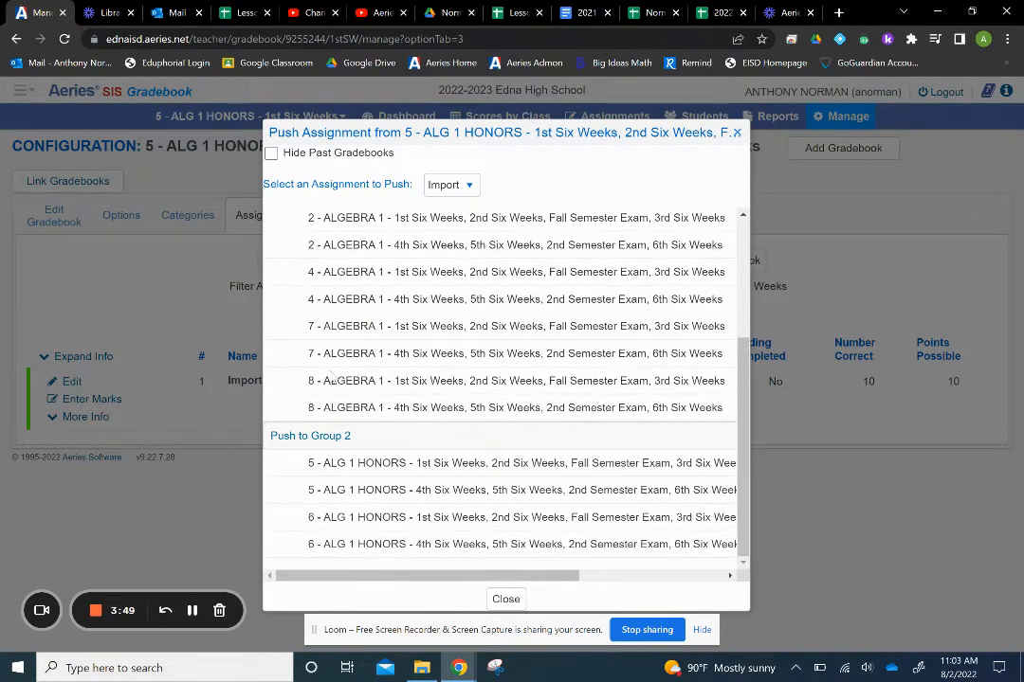
pyautogui.scroll(2, 327, 407)
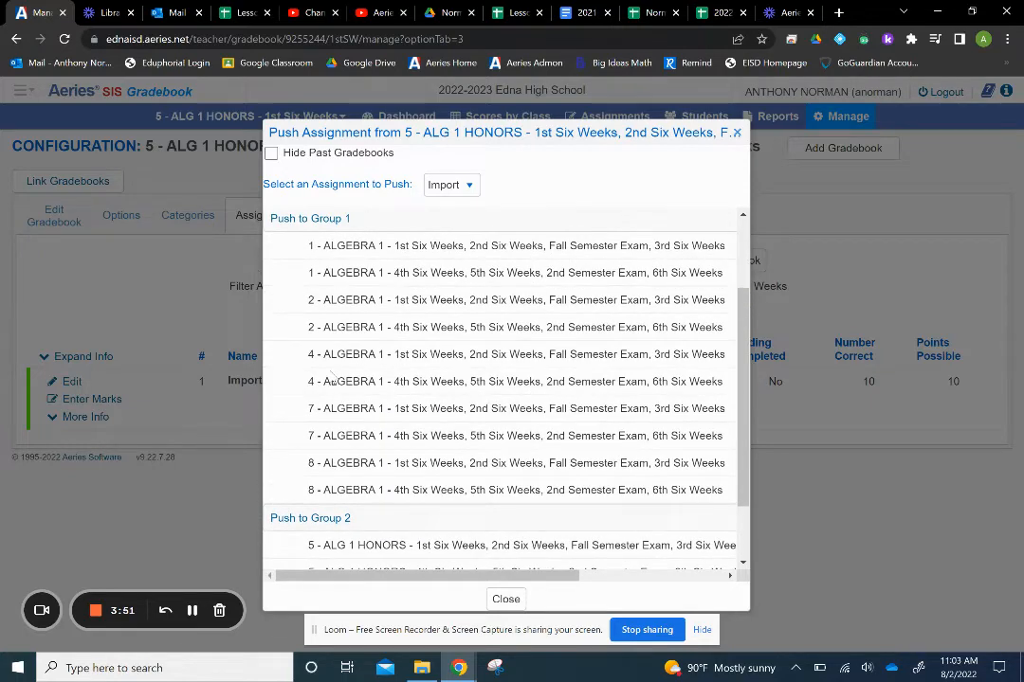
pyautogui.scroll(-2, 329, 377)
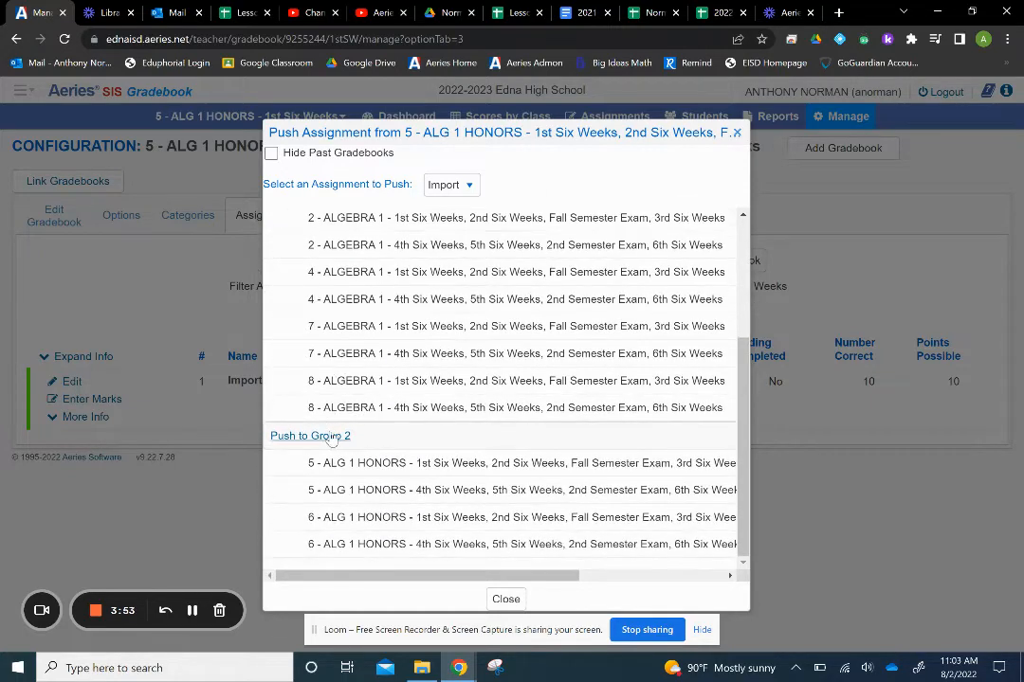
pyautogui.scroll(3, 313, 321)
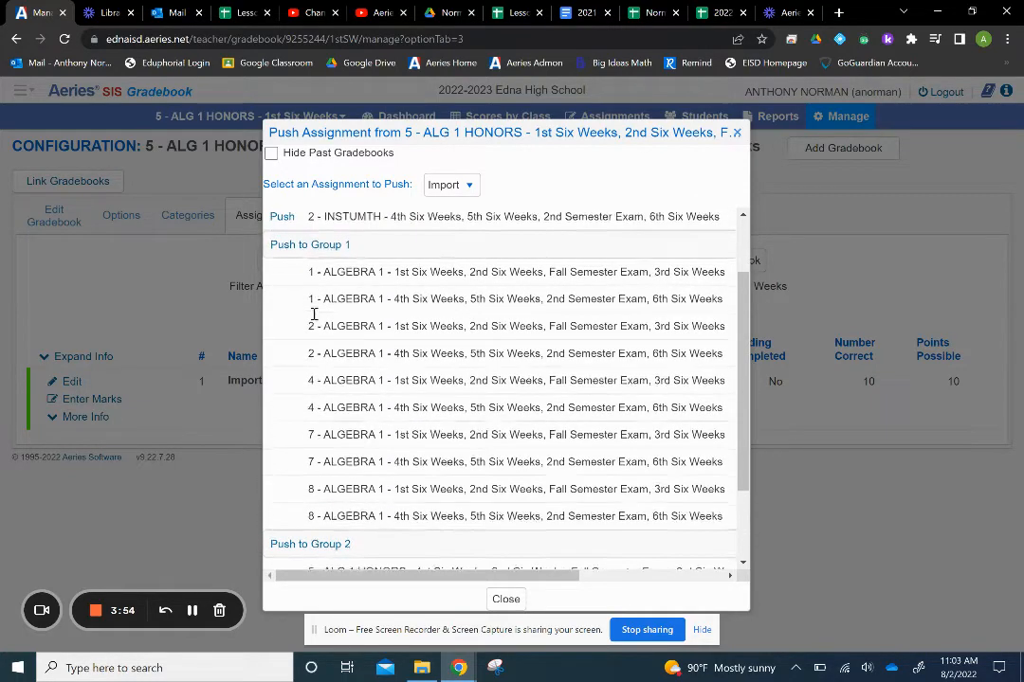
pyautogui.click(329, 248)
pyautogui.click(585, 139)
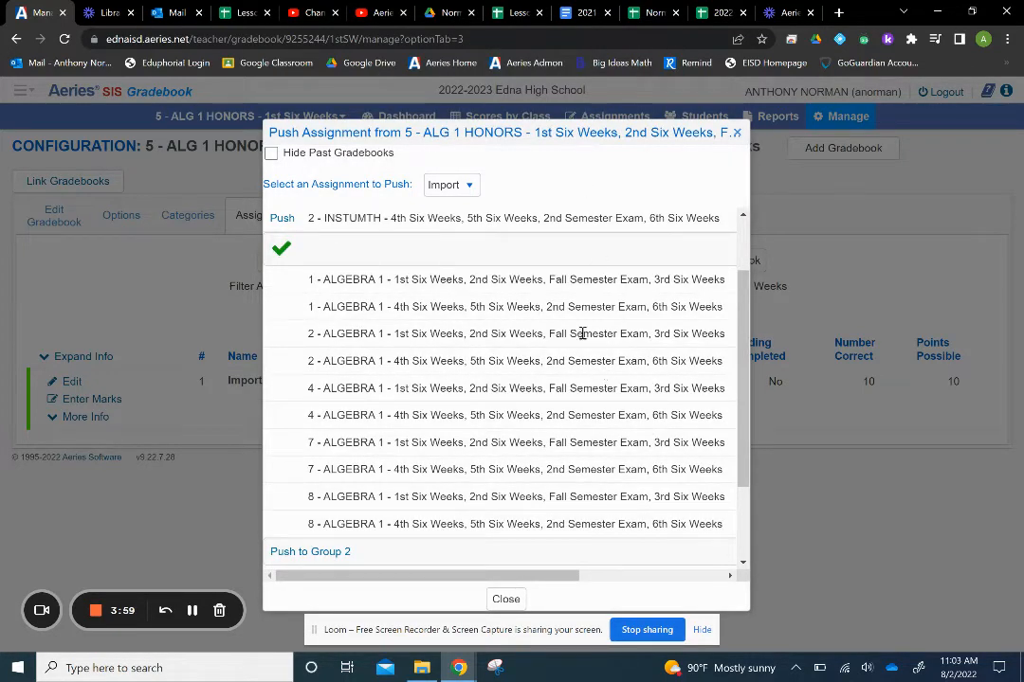
pyautogui.click(508, 602)
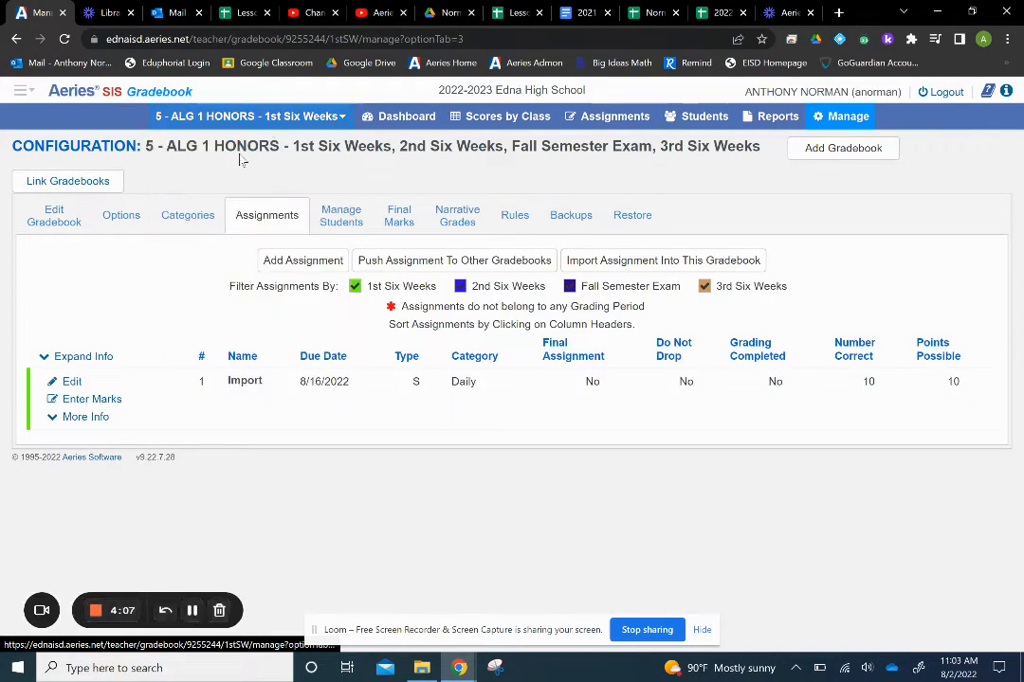
# - Switch to the 2 - ALGEBRA 1 - 1st Six Weeks gradebook and view its assignments configuration
pyautogui.moveTo(273, 116)
pyautogui.click(242, 195)
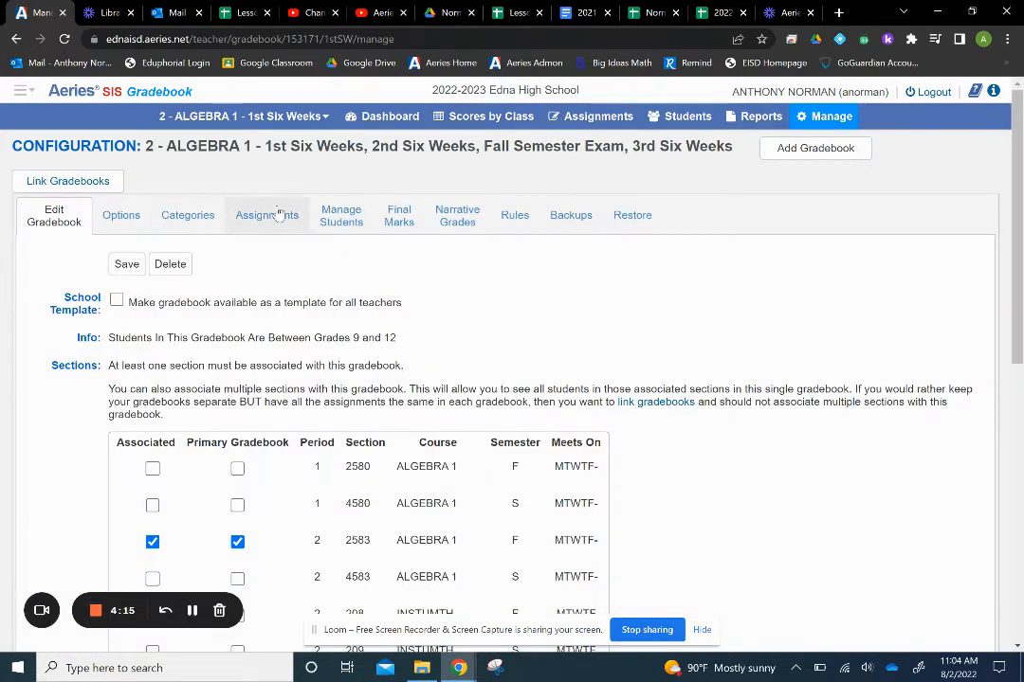
pyautogui.click(269, 214)
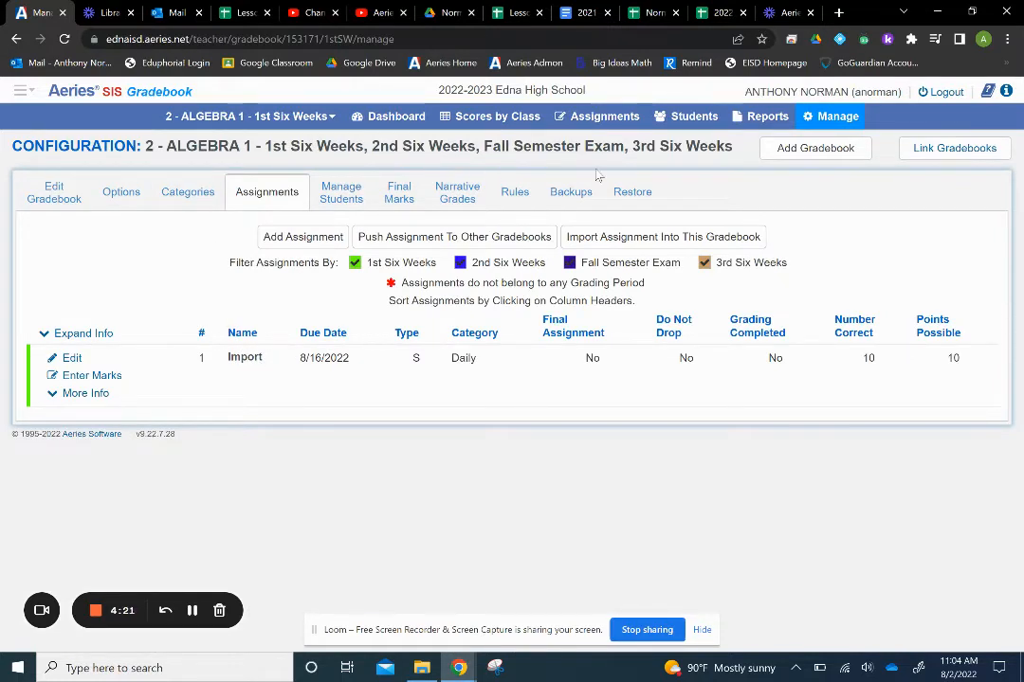
# - Switch to the 6 - ALG 1 HONORS - 1st Six Weeks gradebook and show its scores by class
pyautogui.click(297, 116)
pyautogui.click(245, 270)
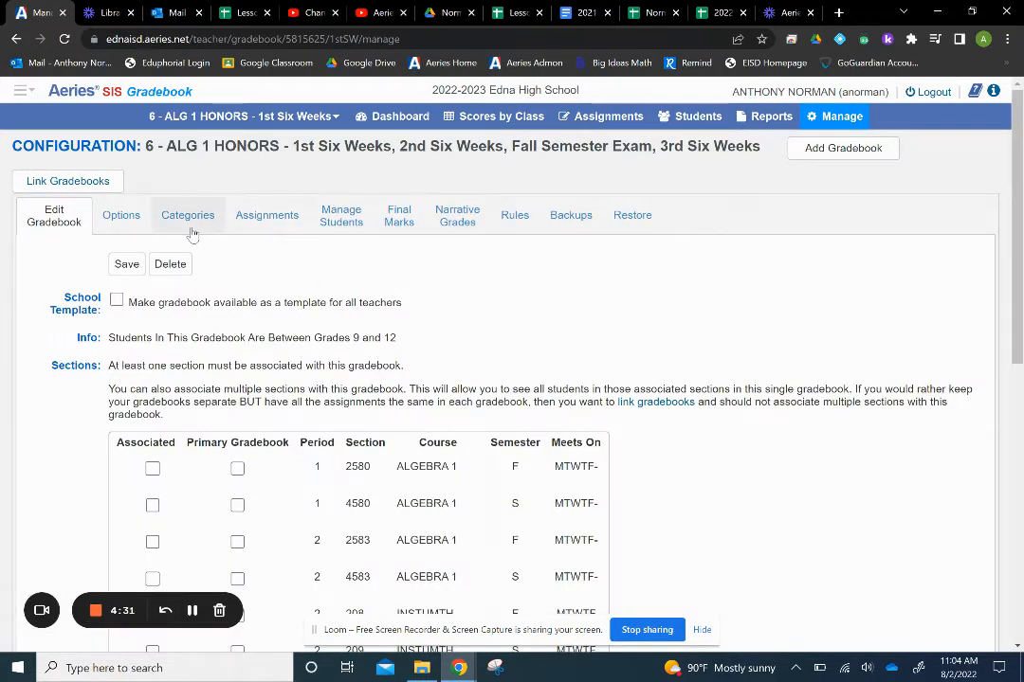
pyautogui.click(514, 117)
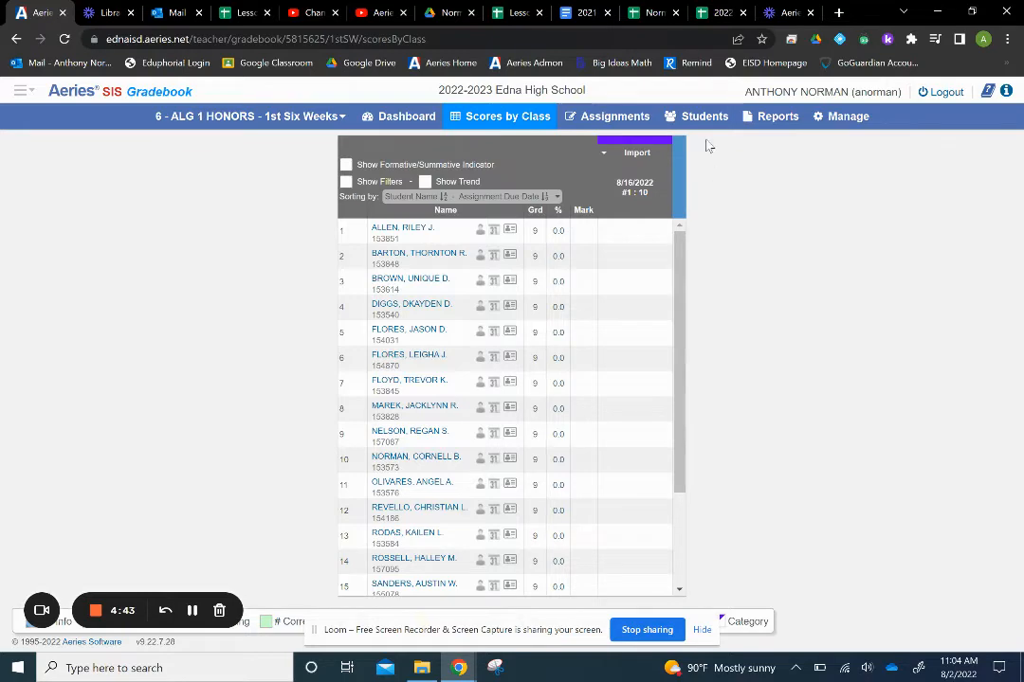
# - Start a new assignment named "wrnbojrabnruo" with the description "kbnnfjn jrnbuore hoeu rhguoaerhgu"
pyautogui.click(621, 122)
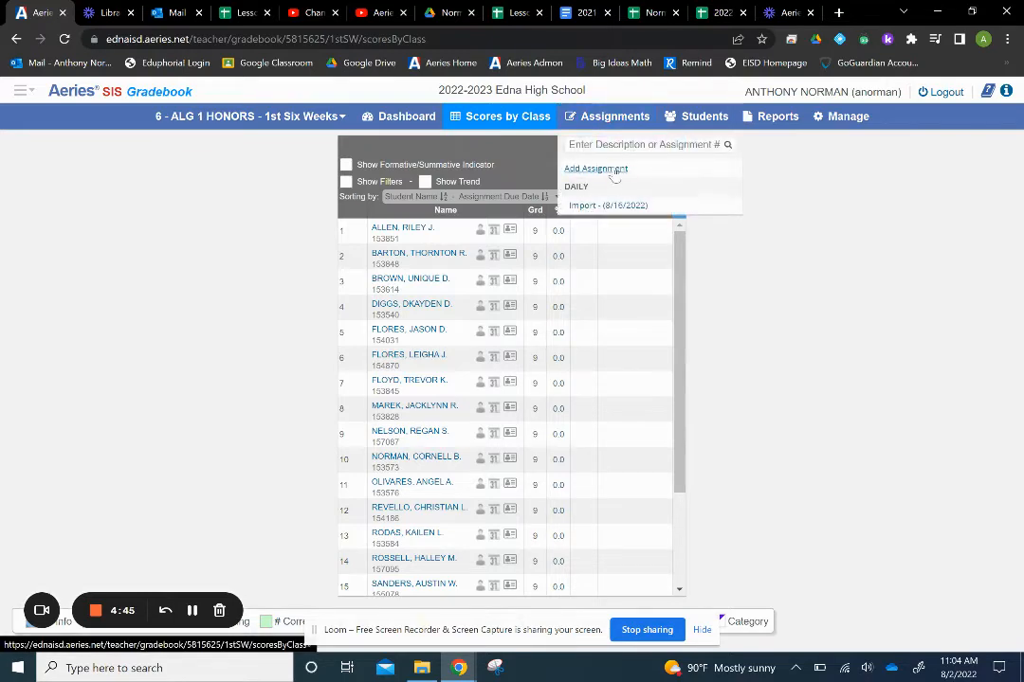
pyautogui.click(612, 170)
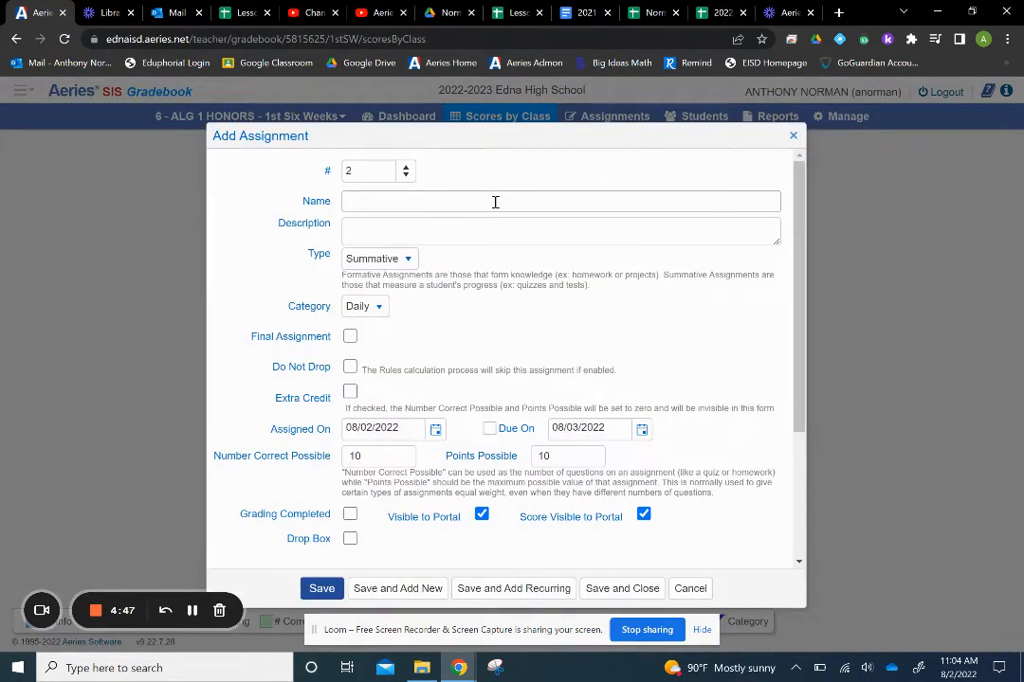
pyautogui.click(494, 201)
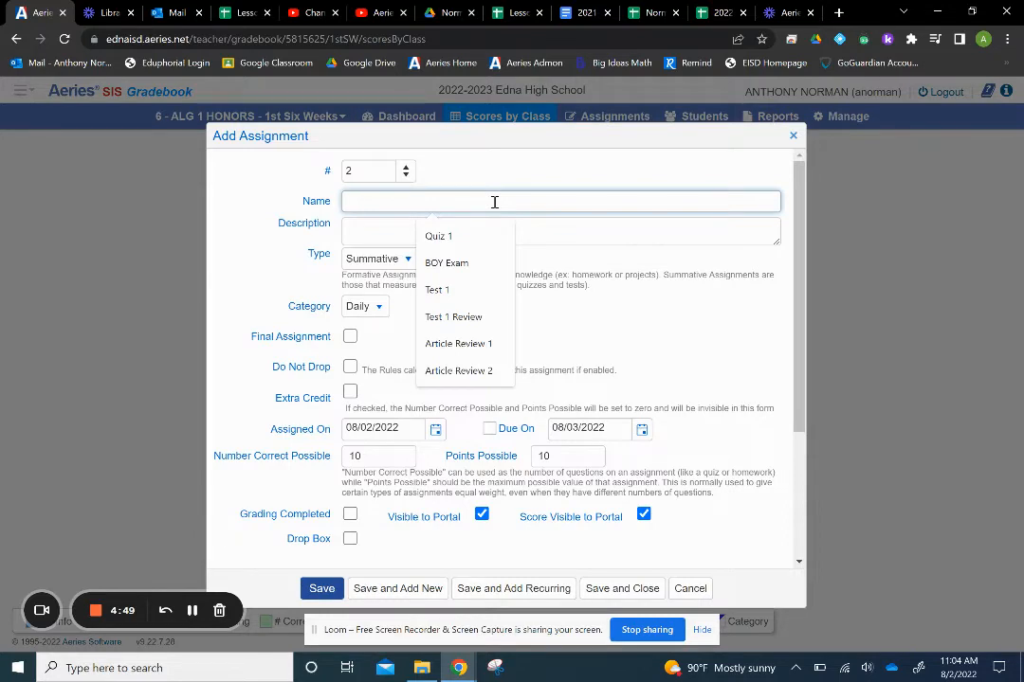
pyautogui.write('wrnbojrabnruo')
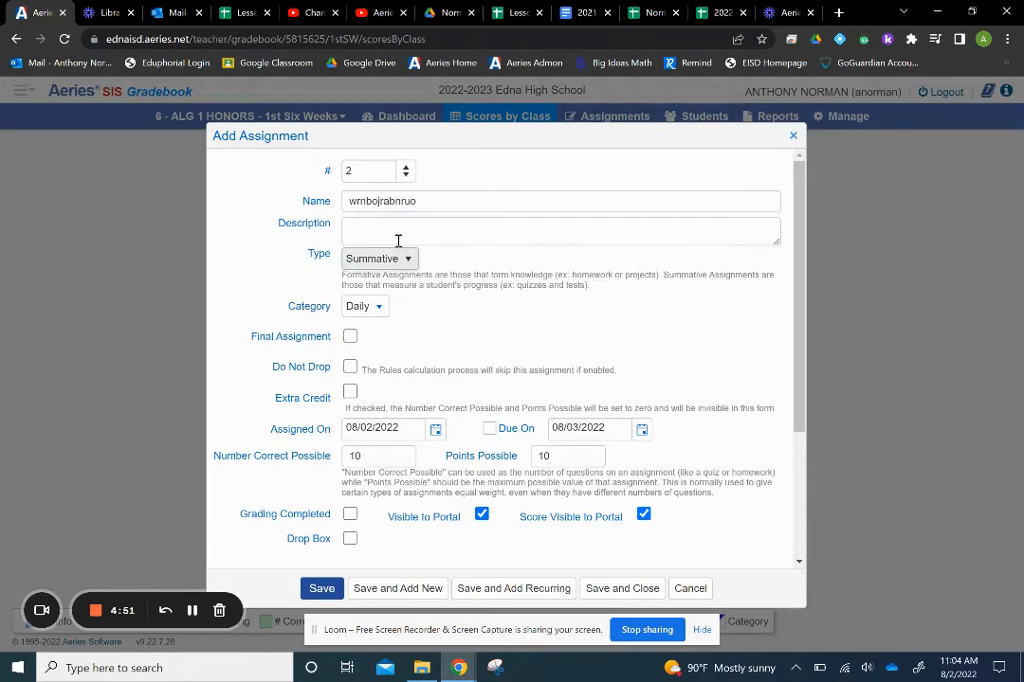
pyautogui.click(394, 232)
pyautogui.write('kbnnfin jrneuore hoeu rhguoaerhgu')
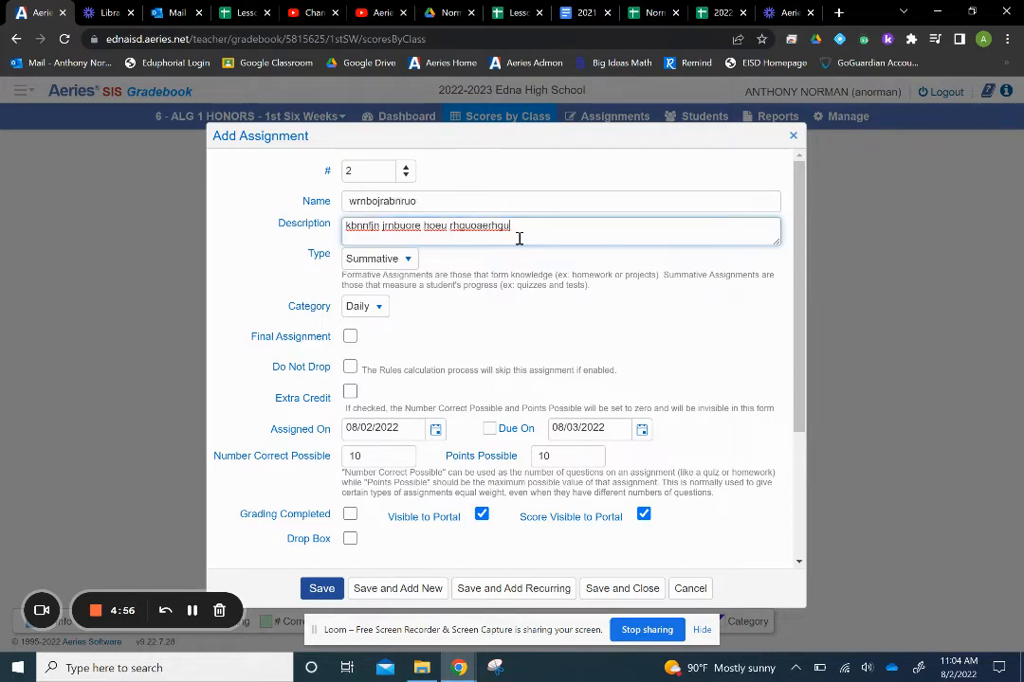
# - View the type and category choices for the new assignment without picking a different one
pyautogui.click(417, 262)
pyautogui.click(417, 263)
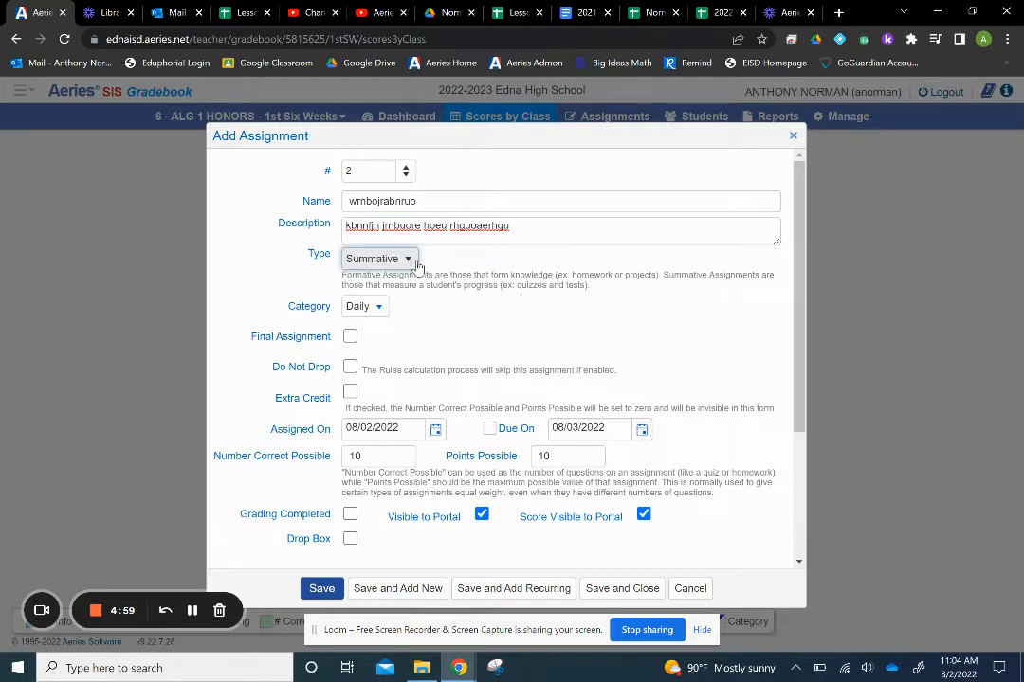
pyautogui.click(378, 307)
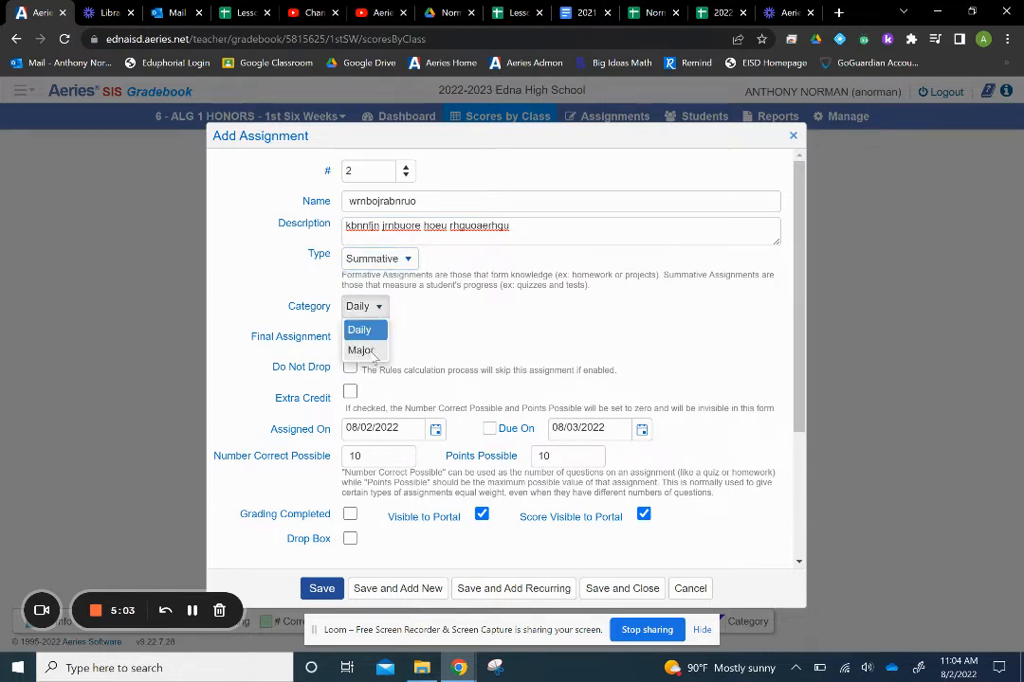
pyautogui.click(466, 299)
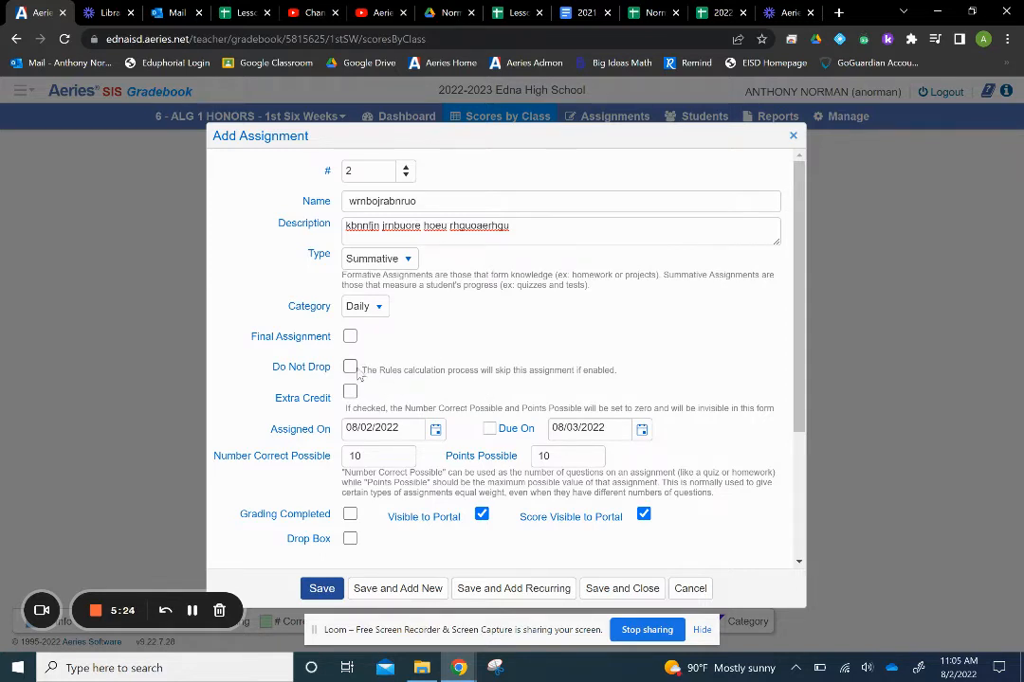
# - Try an assigned date of 08/11/2022 and a due date of 08/04/2022 for the new assignment
pyautogui.click(435, 429)
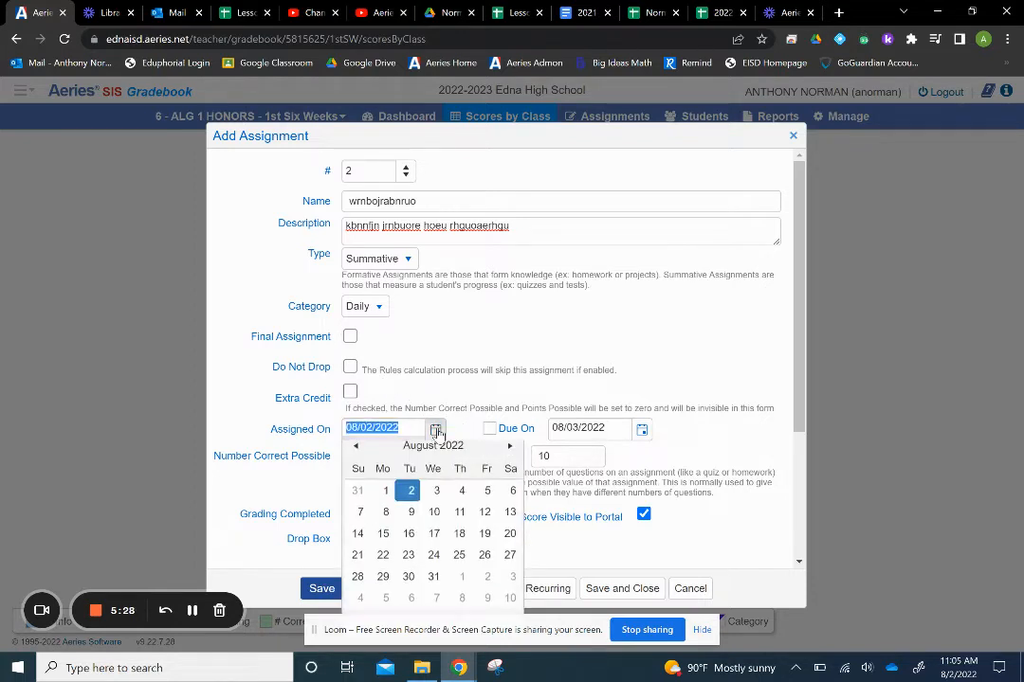
pyautogui.click(457, 522)
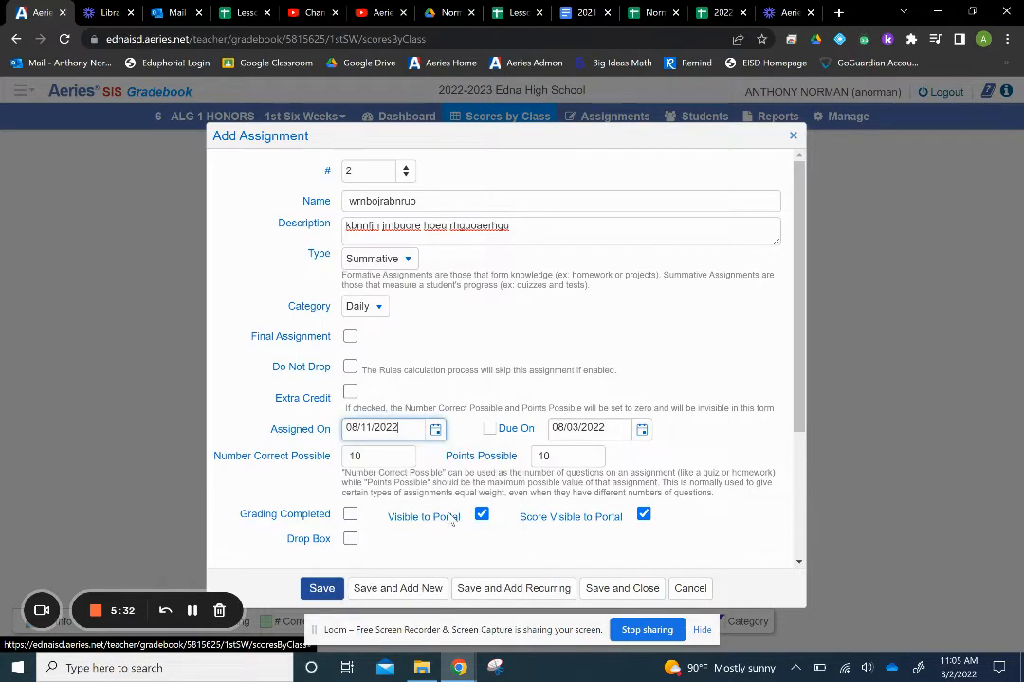
pyautogui.click(642, 429)
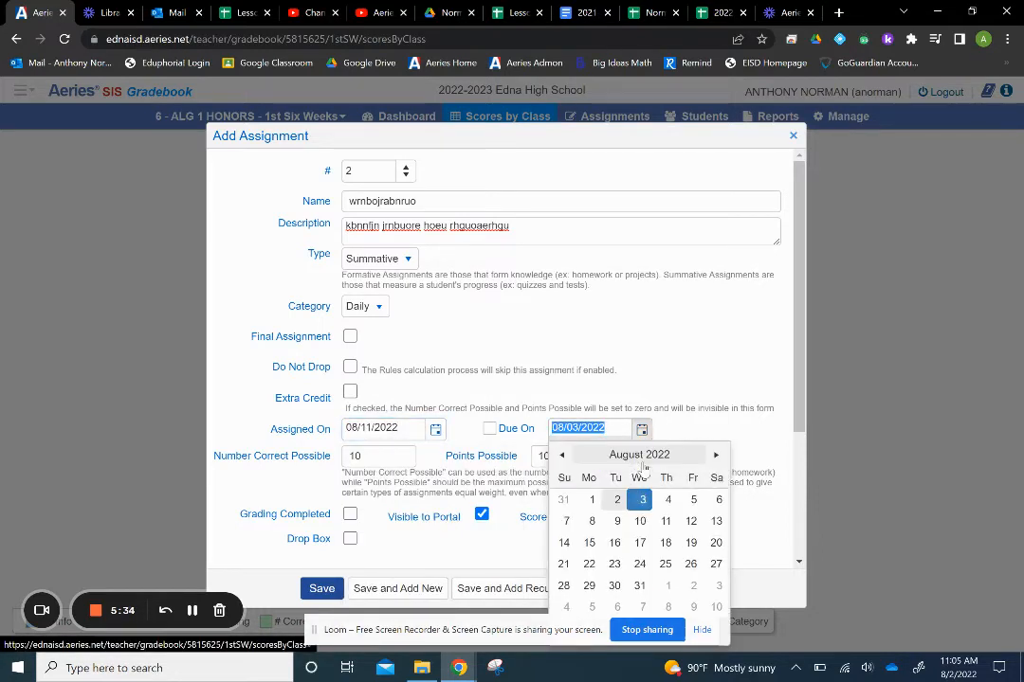
pyautogui.click(639, 455)
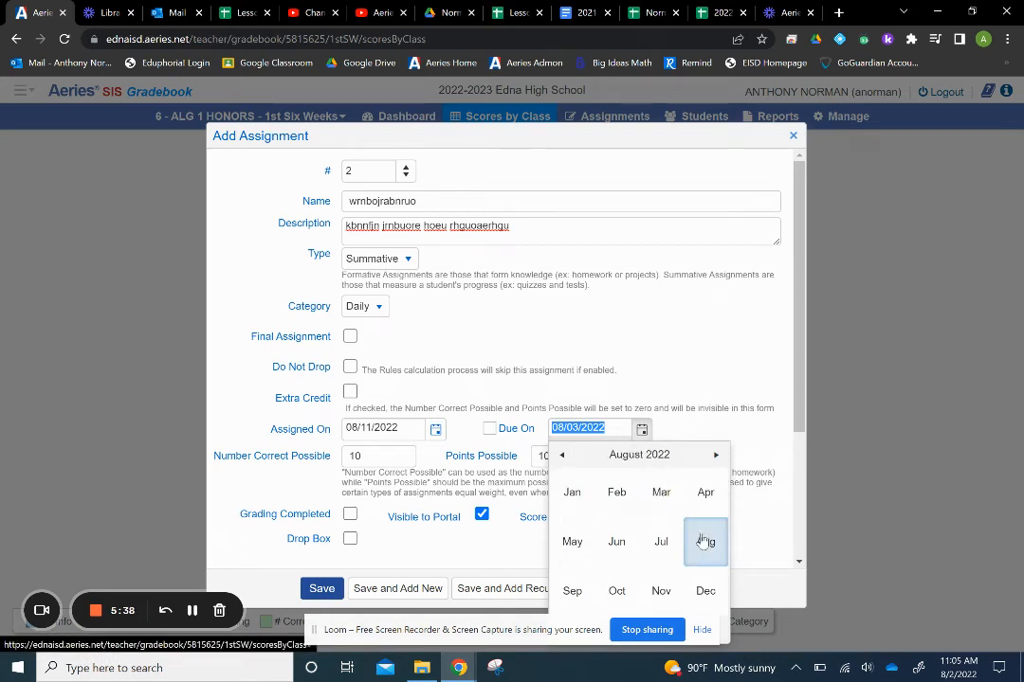
pyautogui.click(705, 541)
pyautogui.click(667, 499)
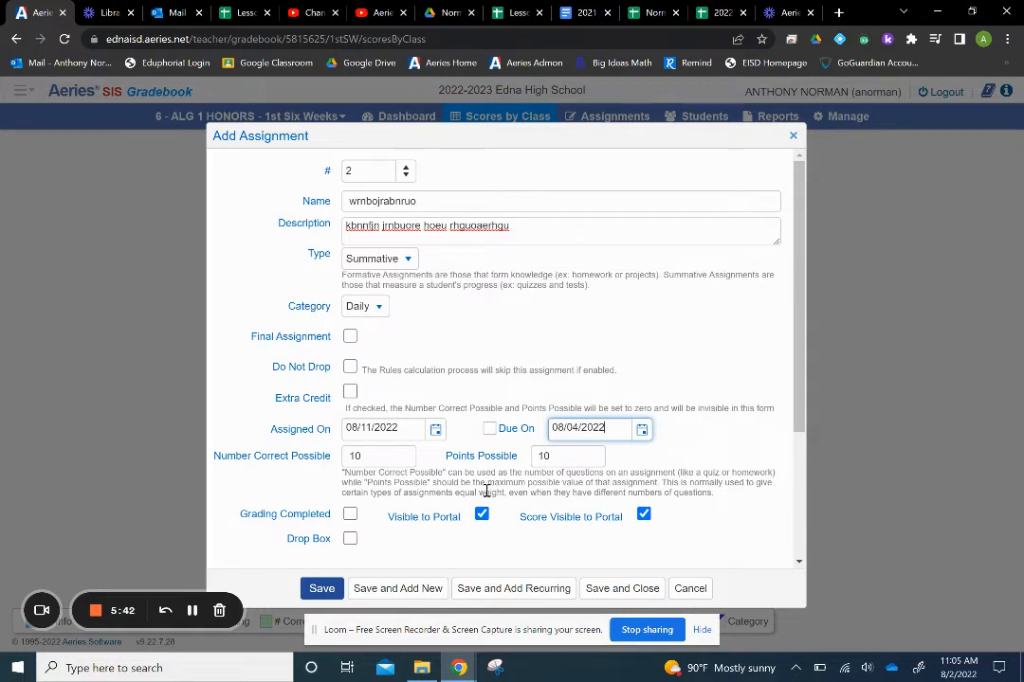
pyautogui.click(371, 456)
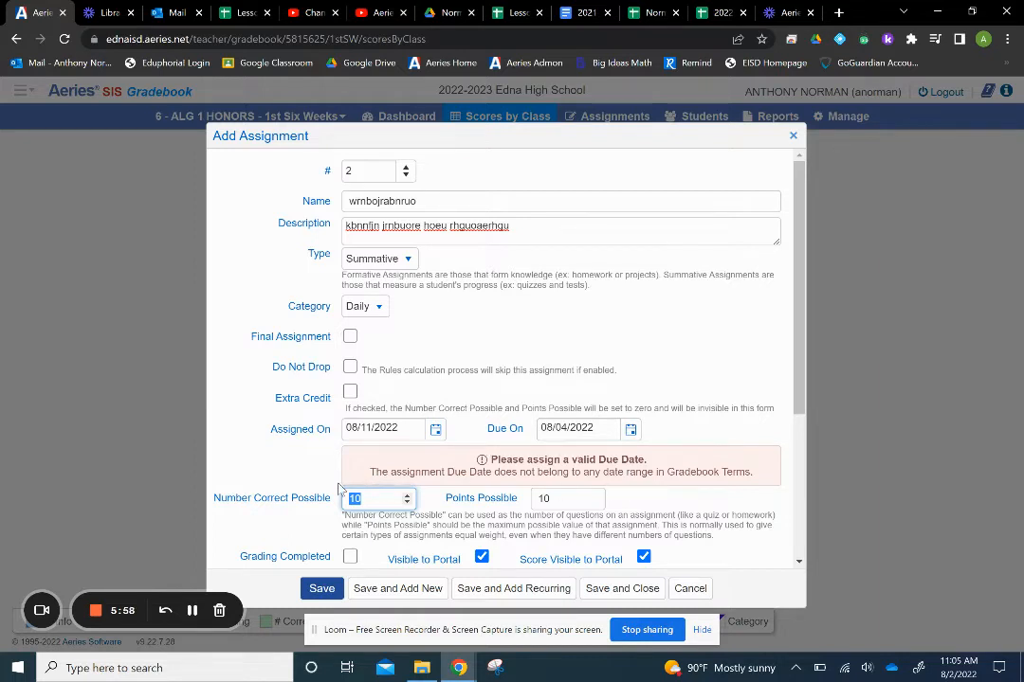
# - Set the new assignment's assigned date to 08/15/2022 and its due date to 08/16/2022
pyautogui.click(435, 430)
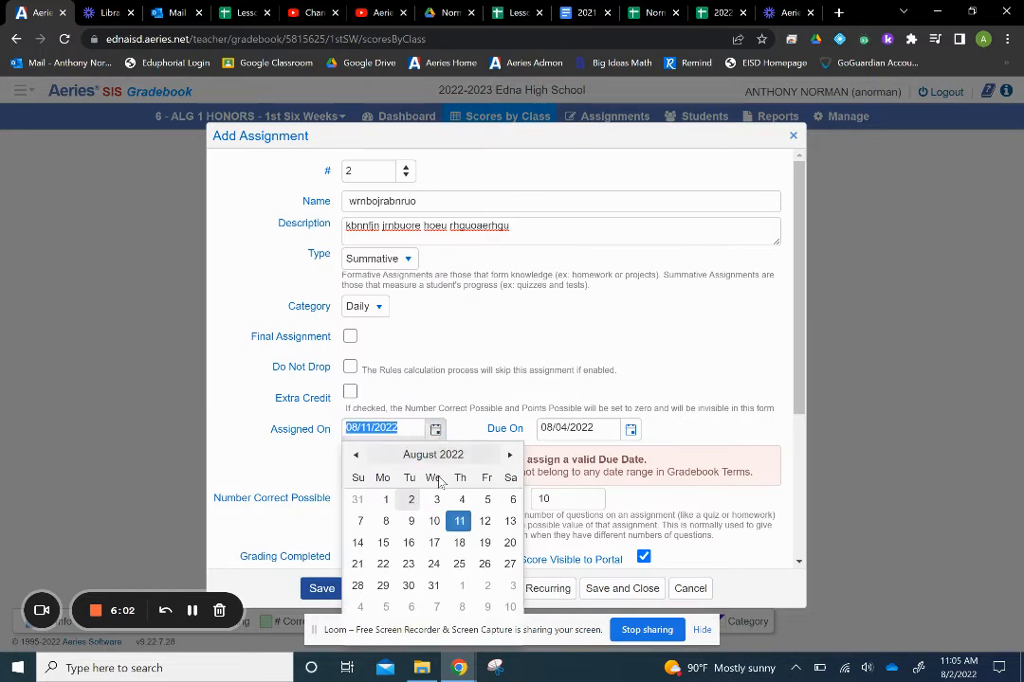
pyautogui.click(383, 542)
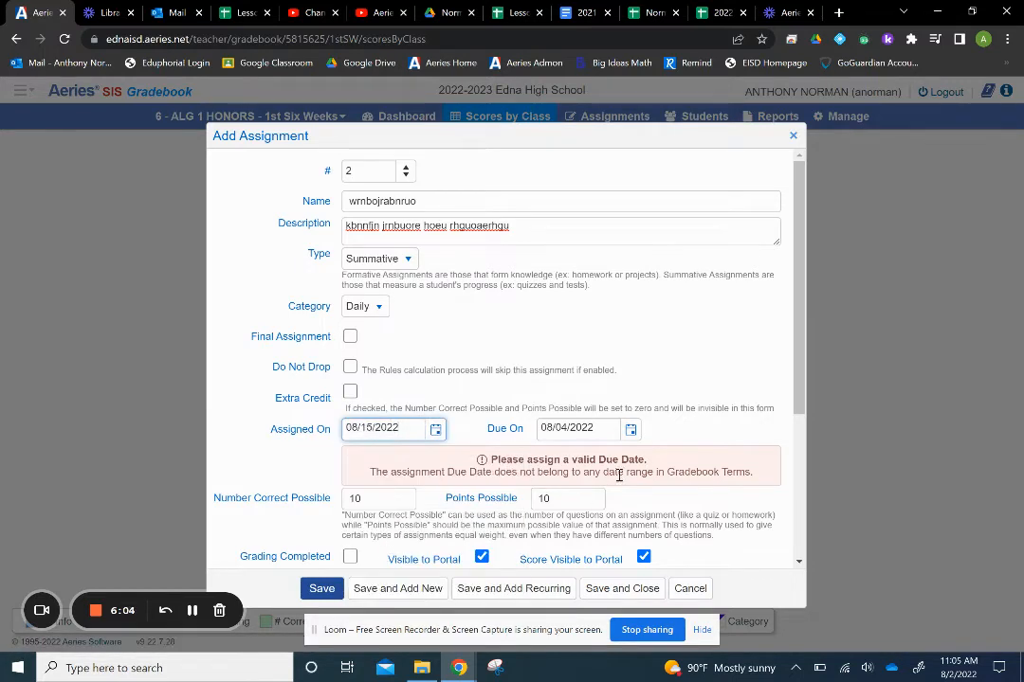
pyautogui.click(632, 431)
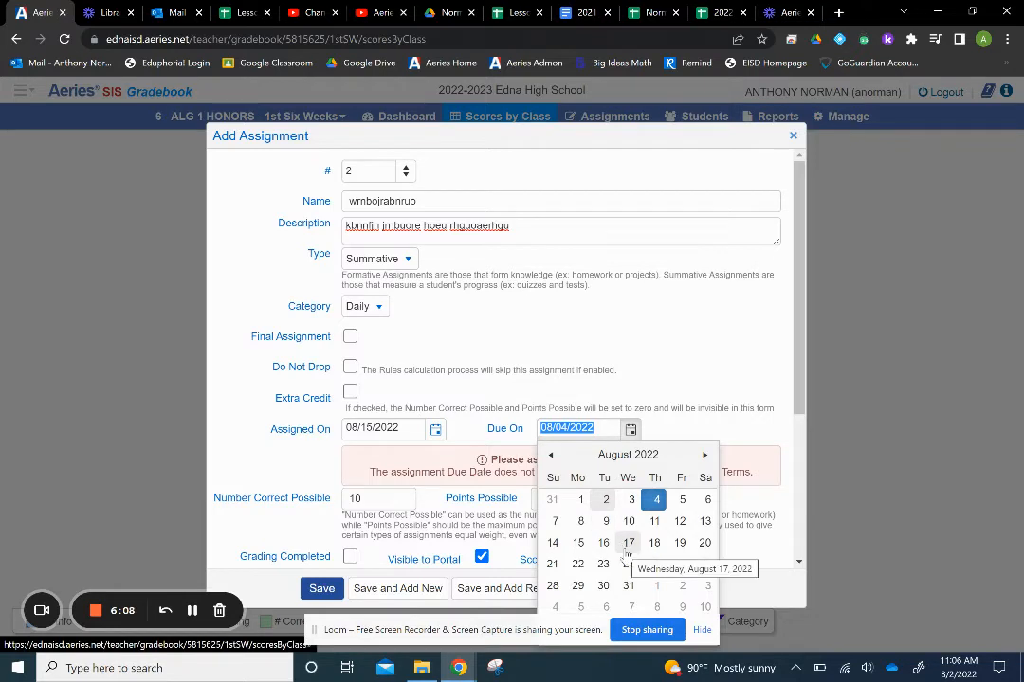
pyautogui.click(603, 542)
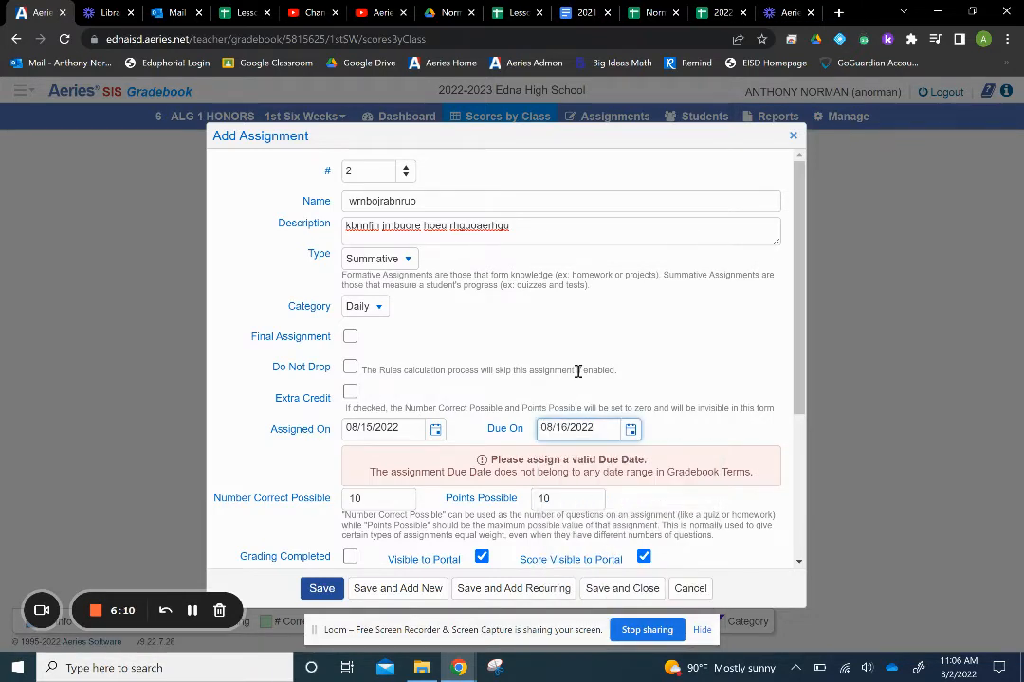
# - Set both the number correct possible and the points possible to 100, and save the new assignment
pyautogui.click(387, 463)
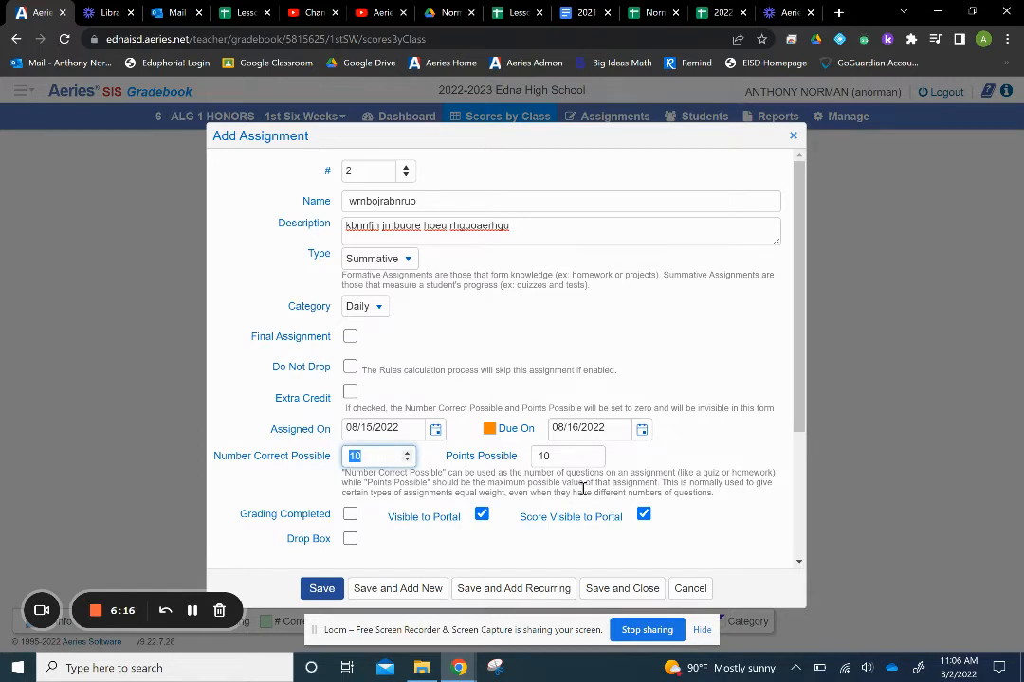
pyautogui.write('100')
pyautogui.click(554, 455)
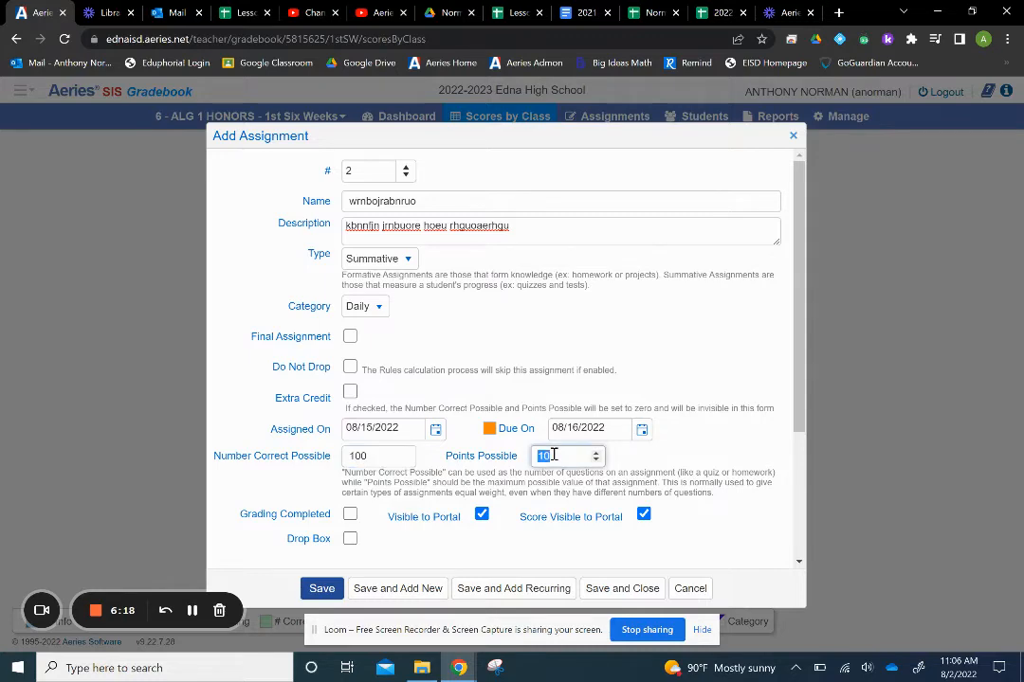
pyautogui.write('100')
pyautogui.scroll(-1, 524, 528)
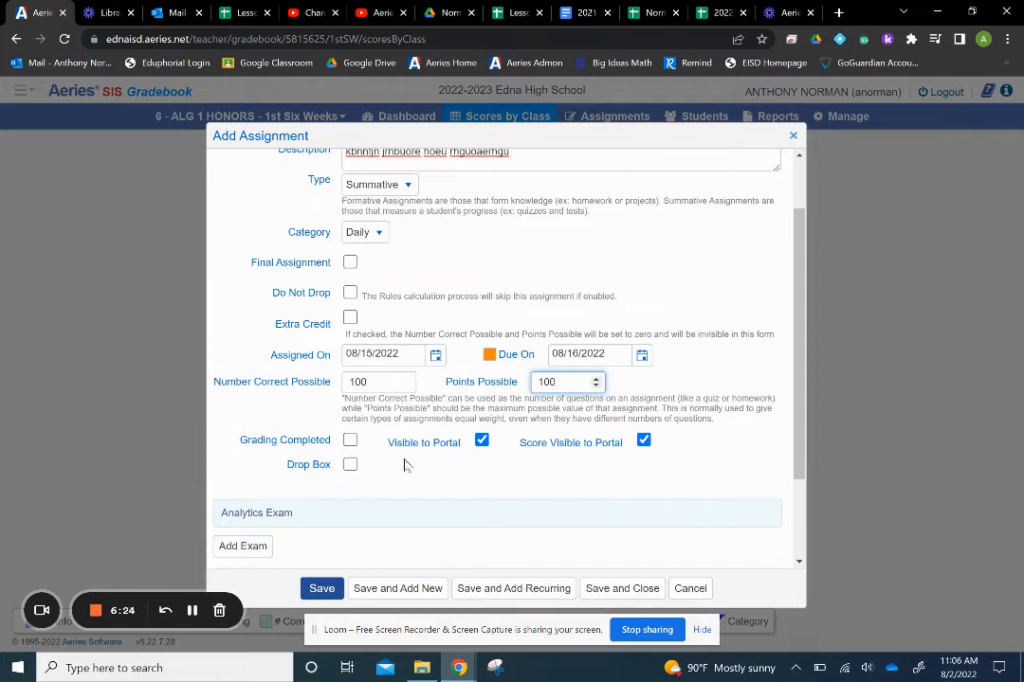
pyautogui.scroll(-2, 406, 464)
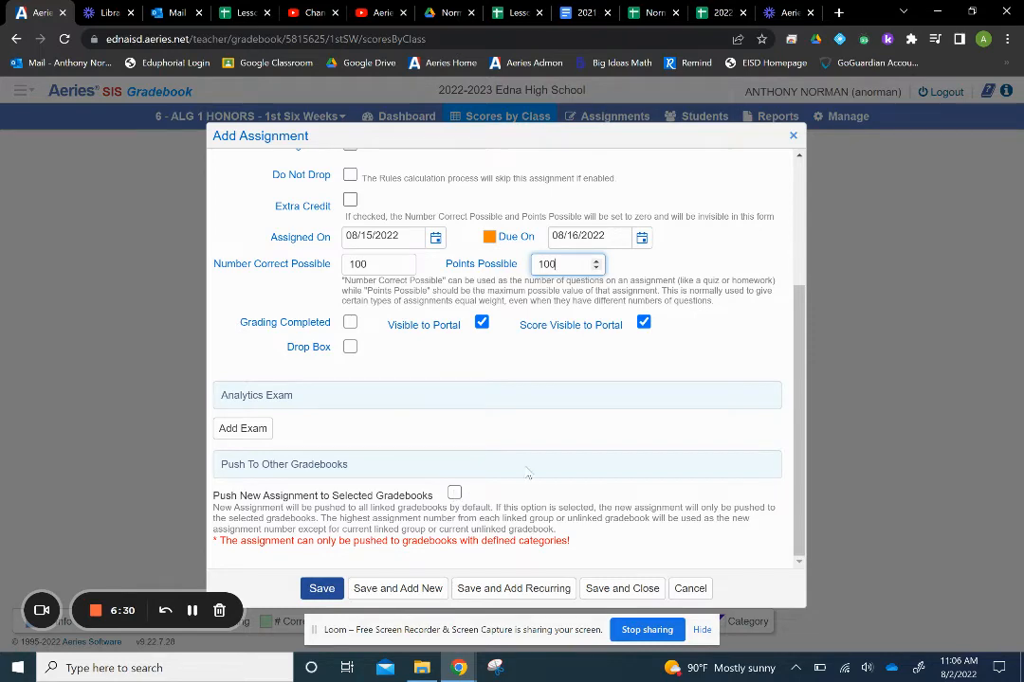
pyautogui.scroll(3, 599, 488)
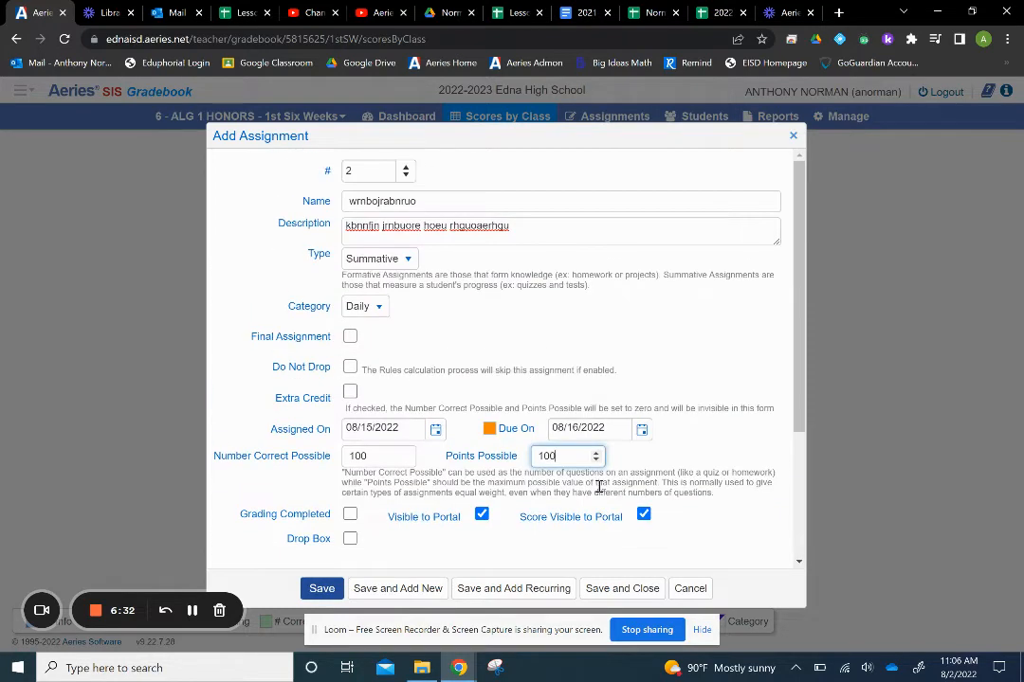
pyautogui.click(320, 590)
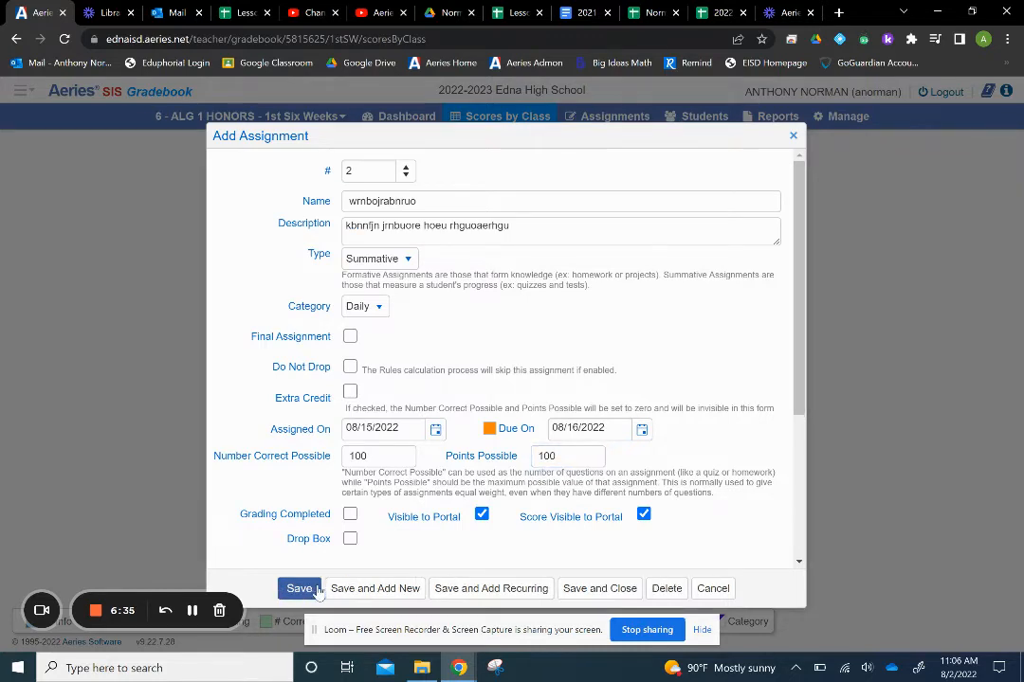
# - Save and close the new assignment, and enter 100 as the first student's score for wrnbojrabnruo
pyautogui.click(607, 590)
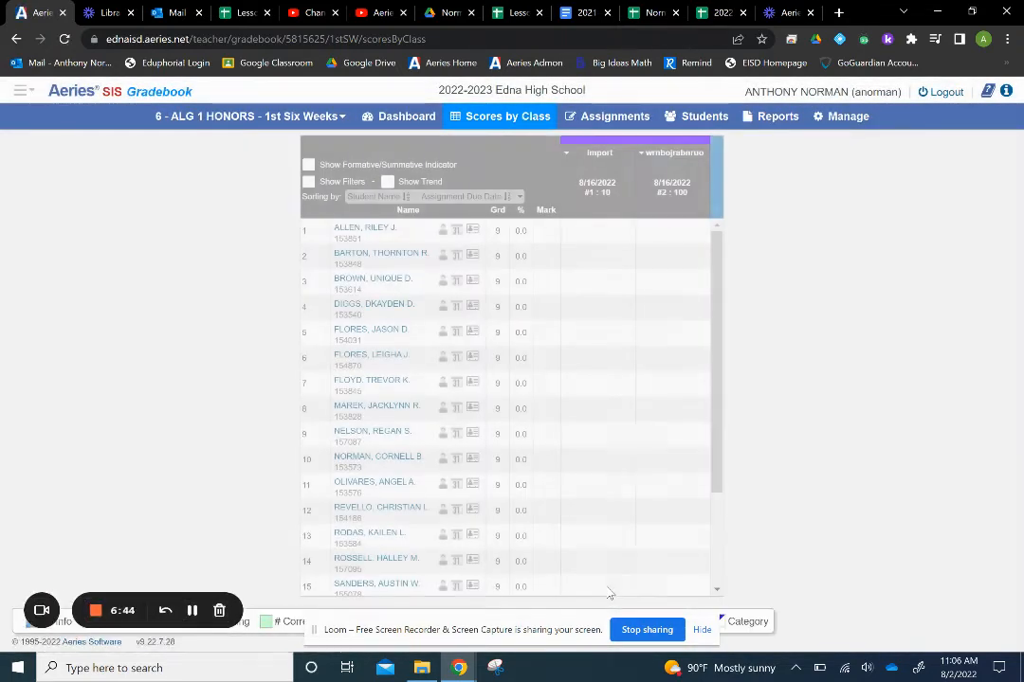
pyautogui.click(658, 232)
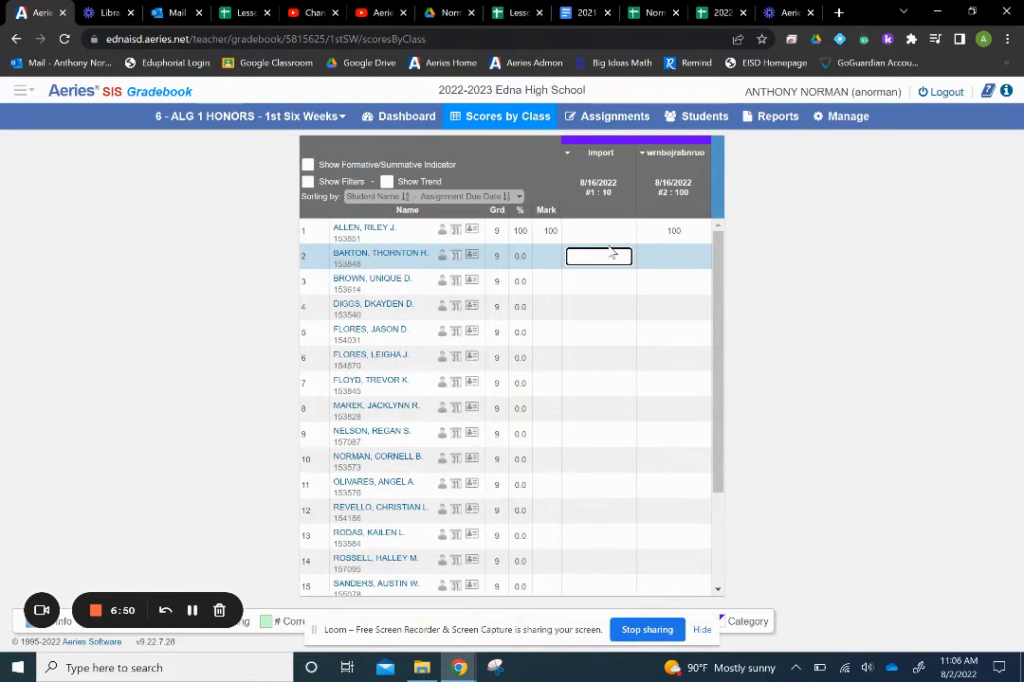
# - Enter 100 as the first student's score for the Import assignment
pyautogui.click(608, 231)
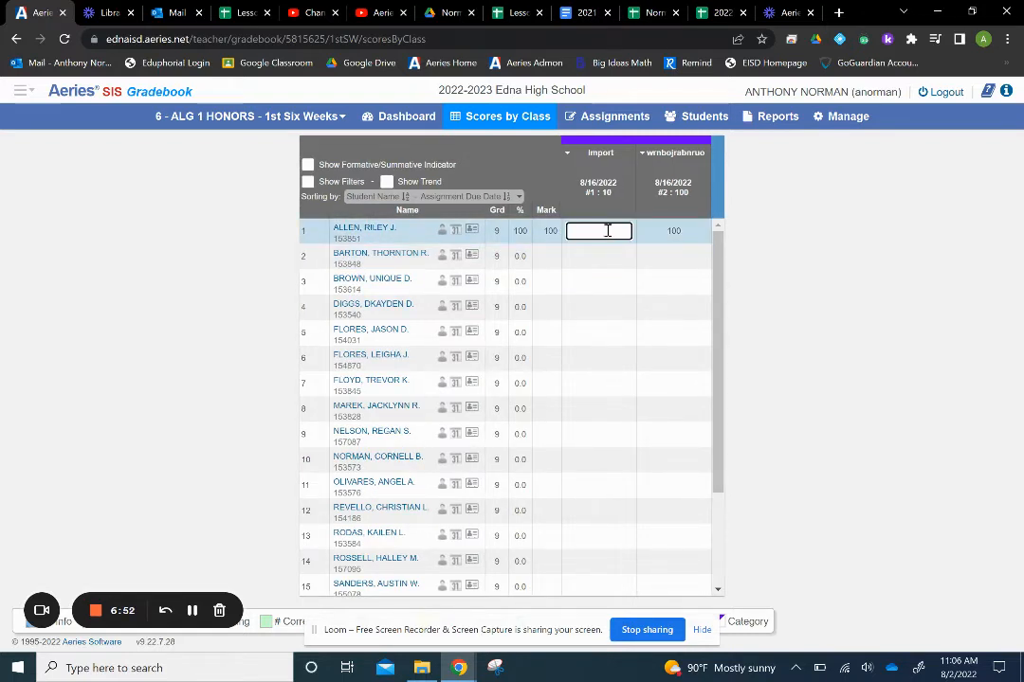
pyautogui.write('100')
pyautogui.press('Return')
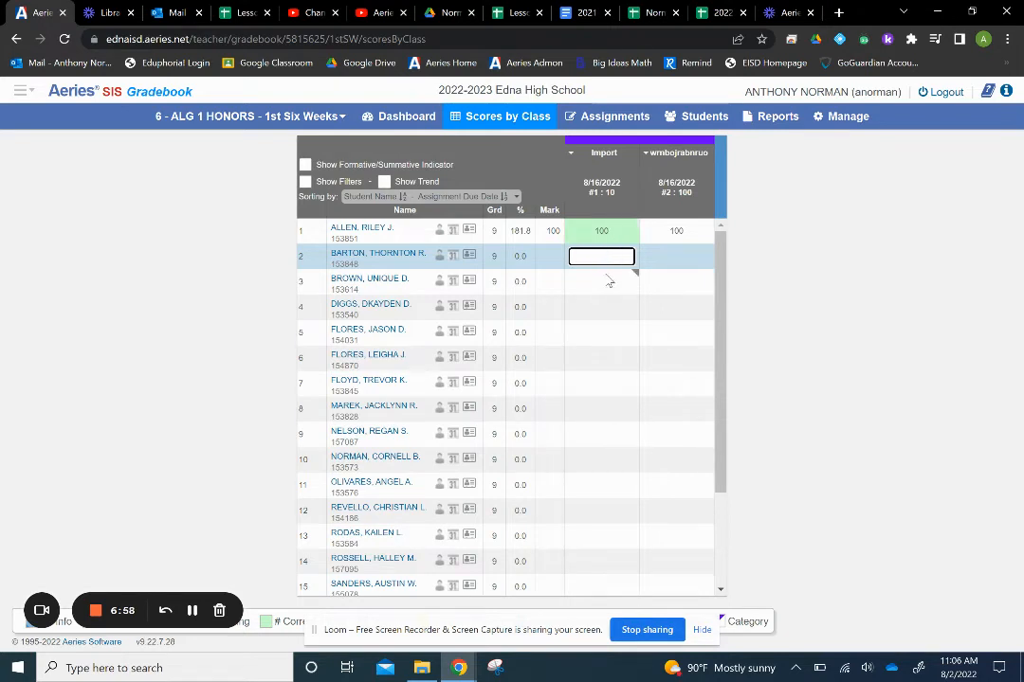
# - Check the Import assignment's details and change the first student's Import score to 10
pyautogui.click(607, 277)
pyautogui.click(614, 229)
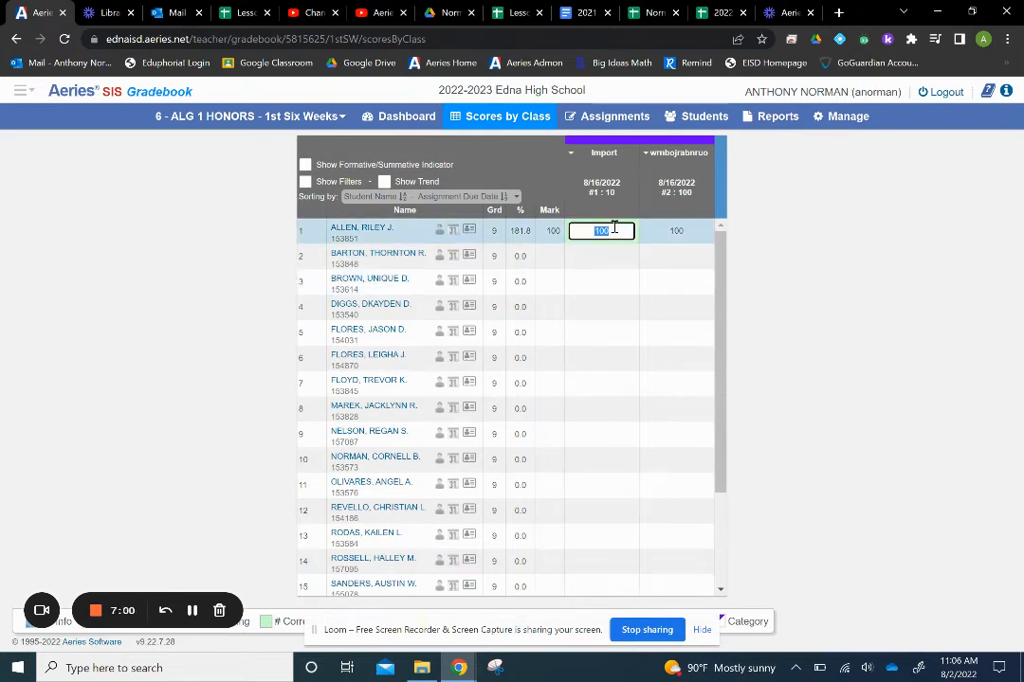
pyautogui.click(579, 167)
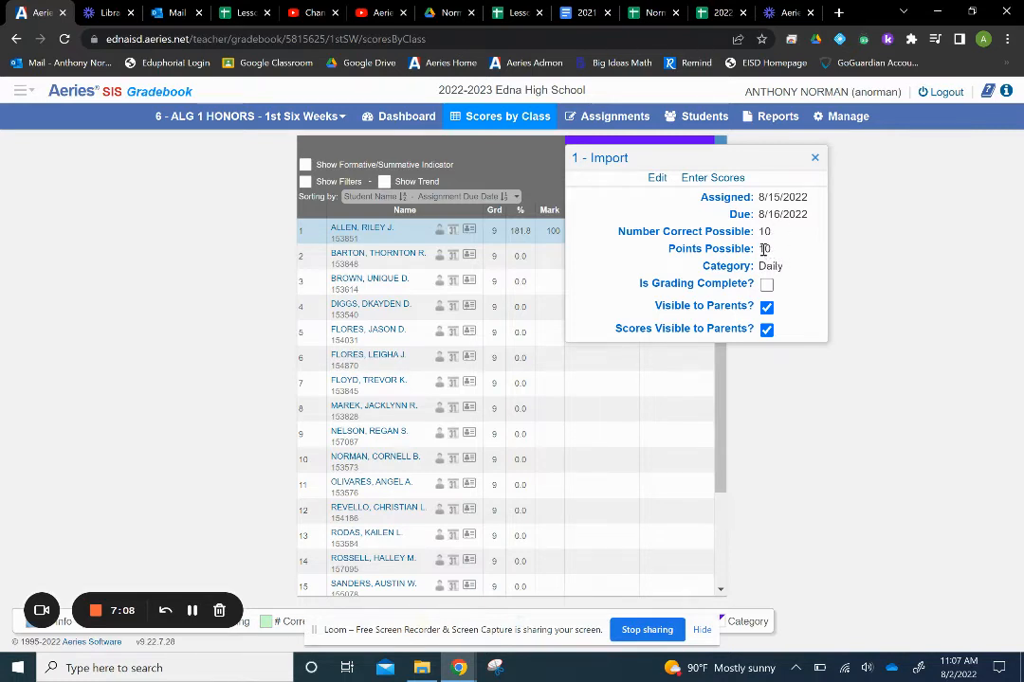
pyautogui.click(814, 158)
pyautogui.click(595, 230)
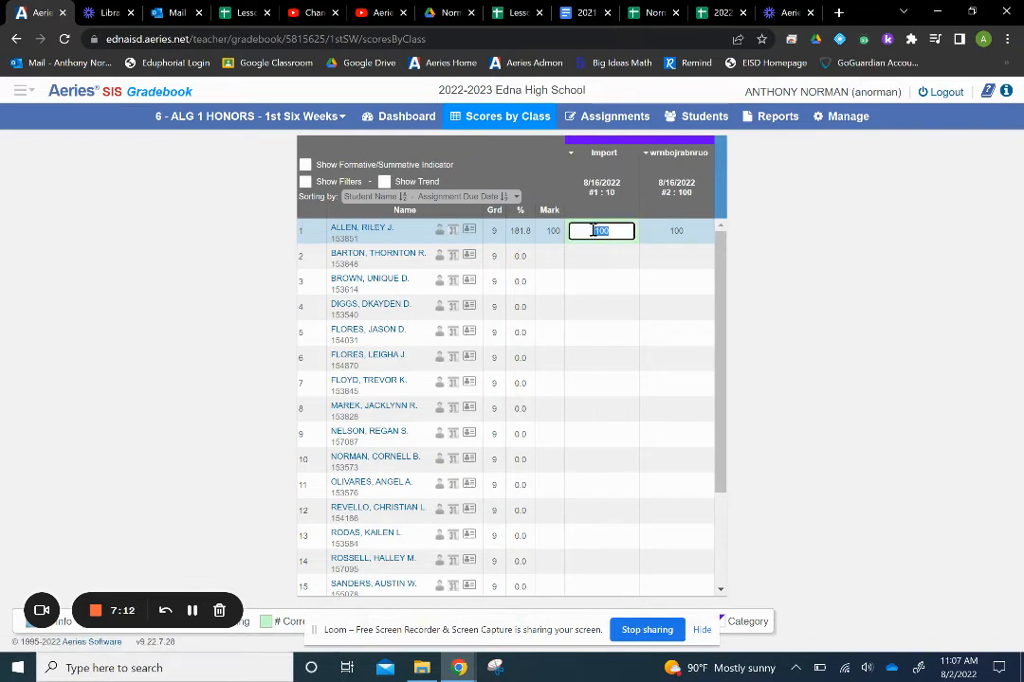
pyautogui.write('10')
pyautogui.press('Return')
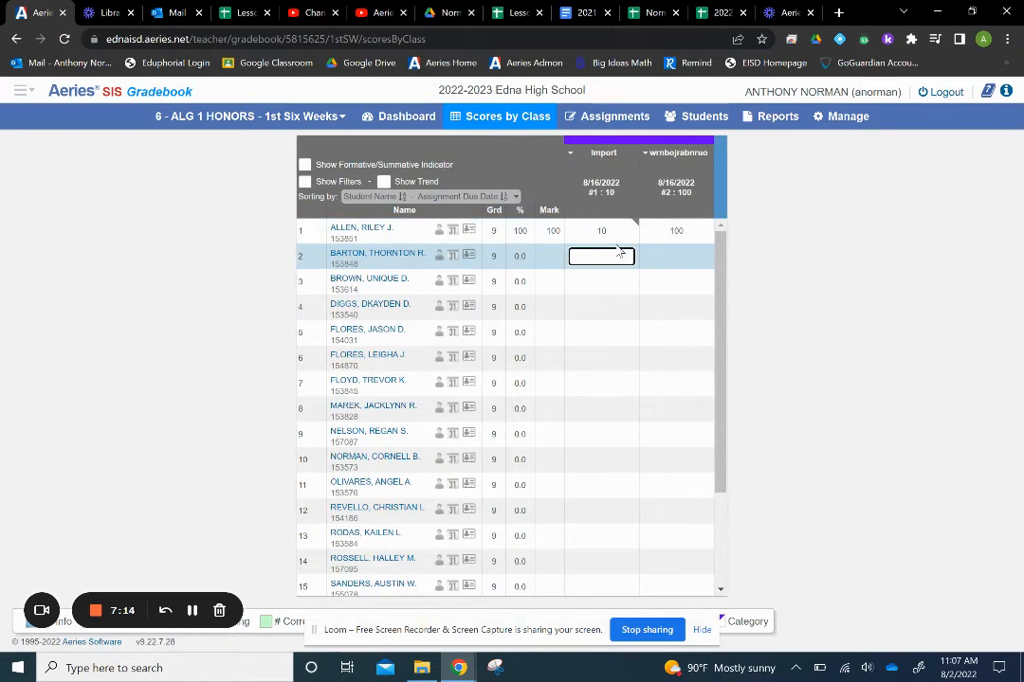
# - Set the Import assignment's number correct possible and points possible to 100, and save and close it
pyautogui.click(609, 233)
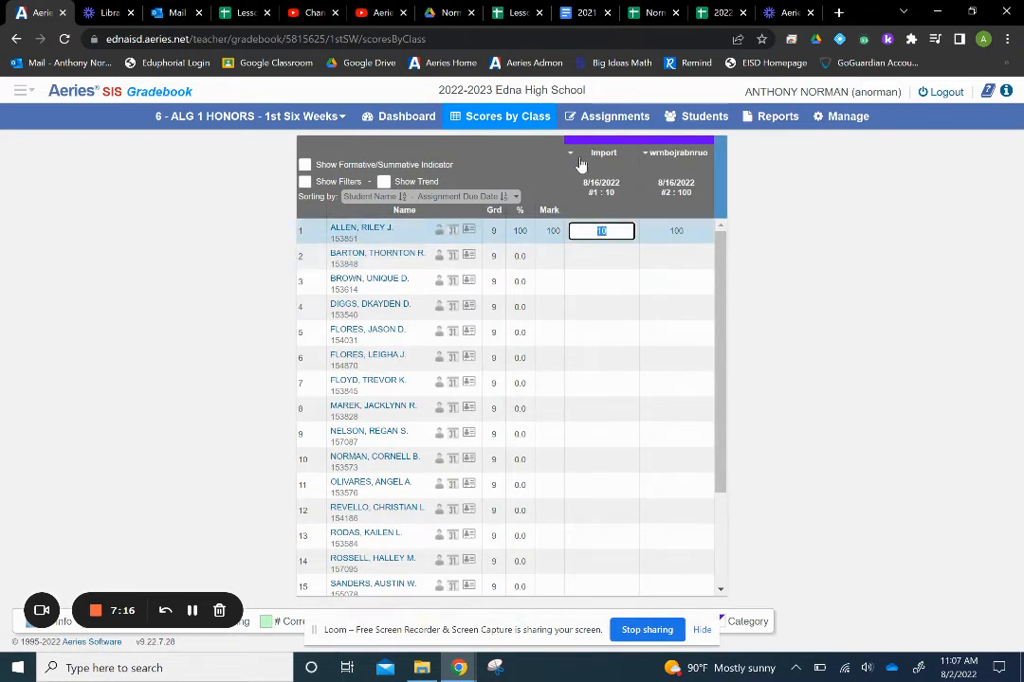
pyautogui.moveTo(634, 208)
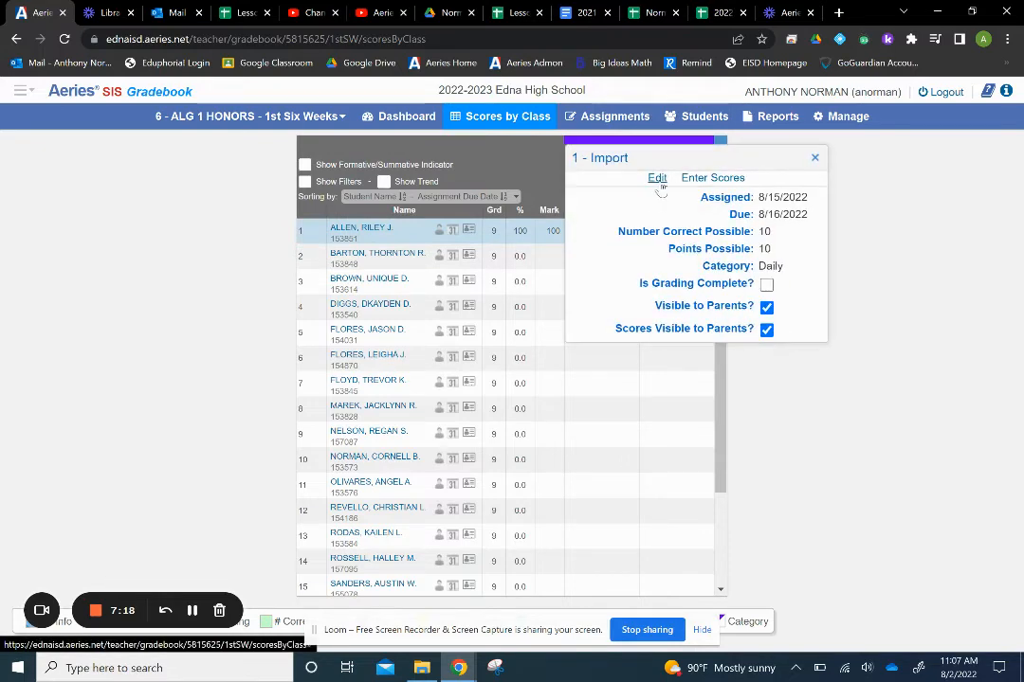
pyautogui.click(657, 178)
pyautogui.click(378, 456)
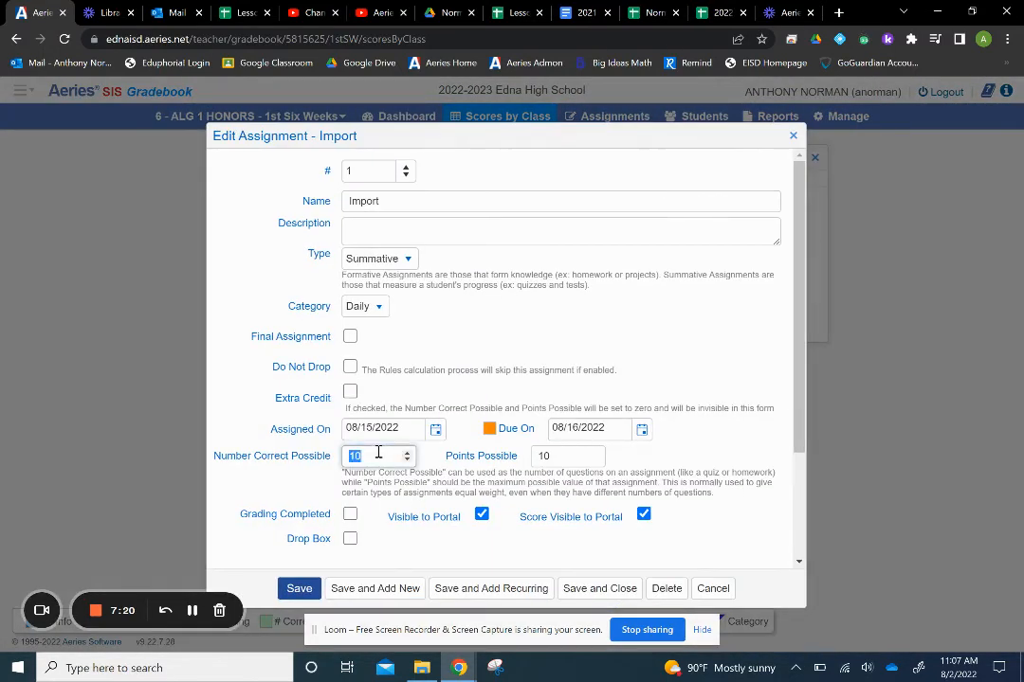
pyautogui.write('100')
pyautogui.click(558, 454)
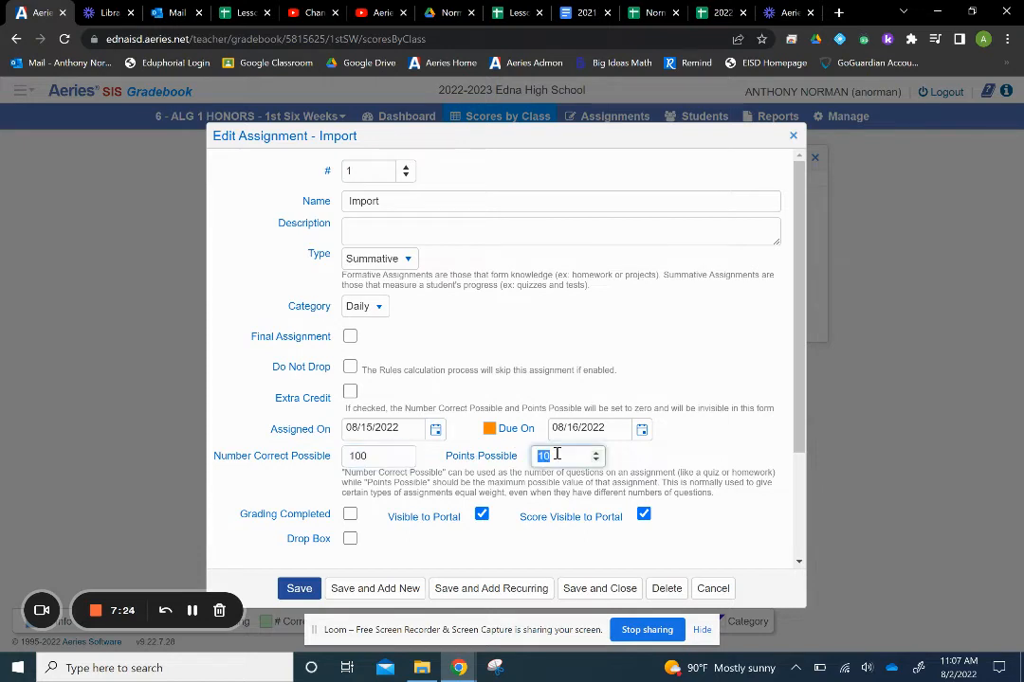
pyautogui.write('10')
pyautogui.click(605, 588)
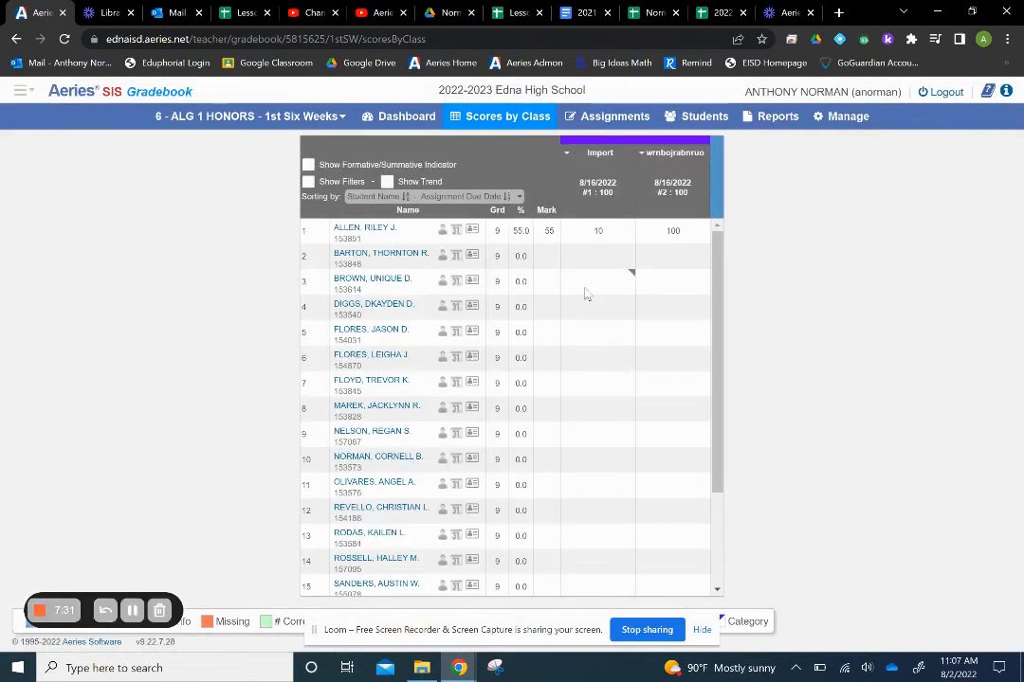
# - Change the first student's Import score to 100, and replace that with 102
pyautogui.click(603, 233)
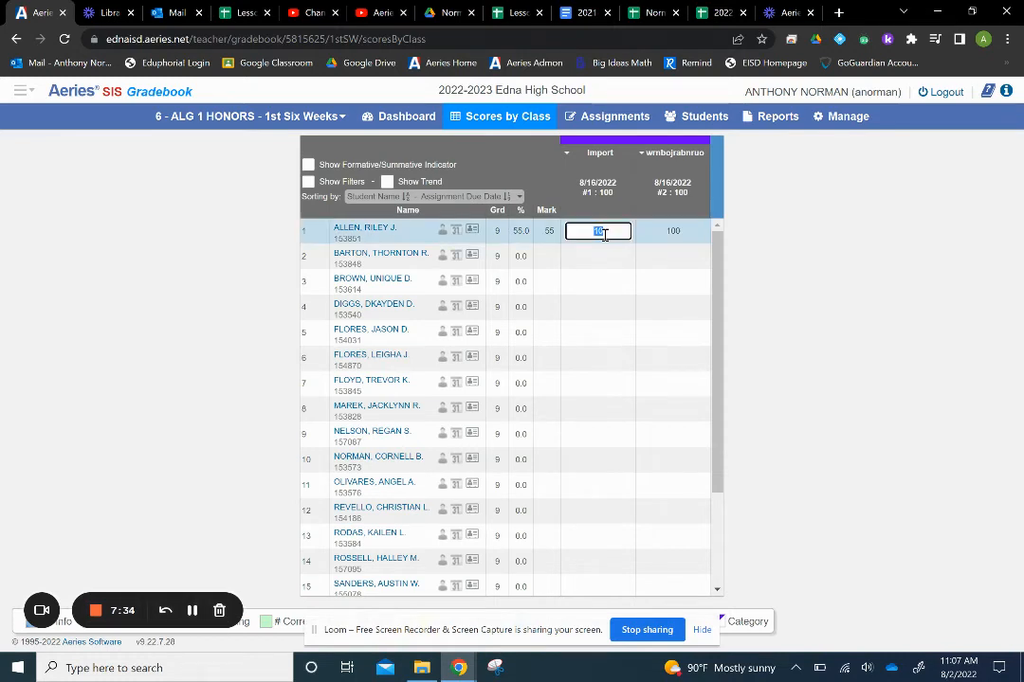
pyautogui.write('100')
pyautogui.press('Return')
pyautogui.click(604, 233)
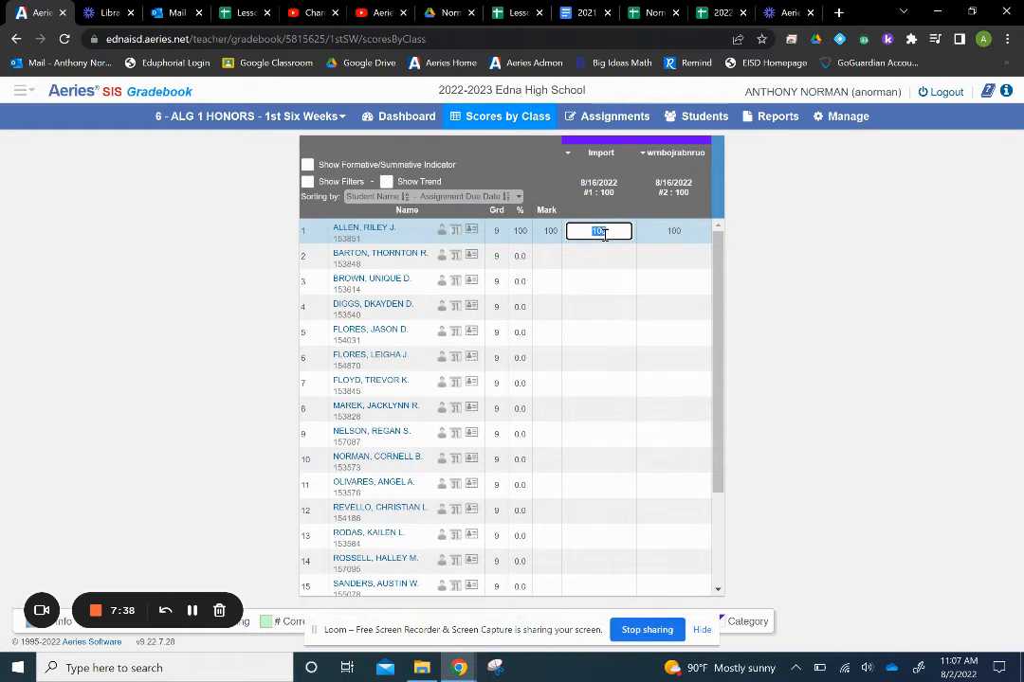
pyautogui.write('101')
pyautogui.press('Return')
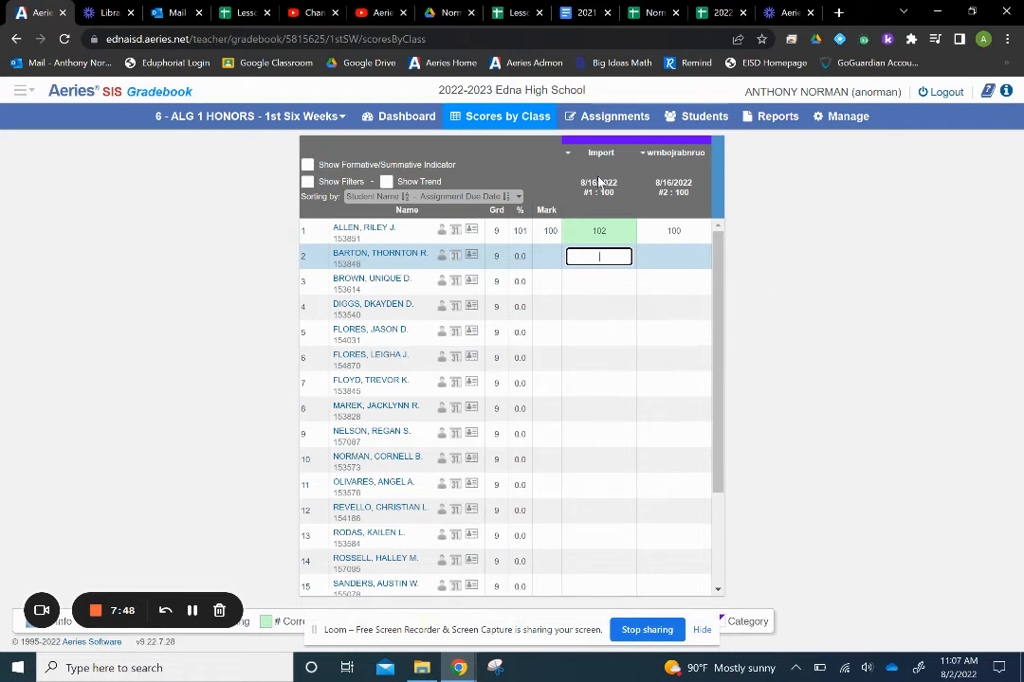
# - Delete the wrnbojrabnruo assignment from the class gradebook
pyautogui.click(650, 159)
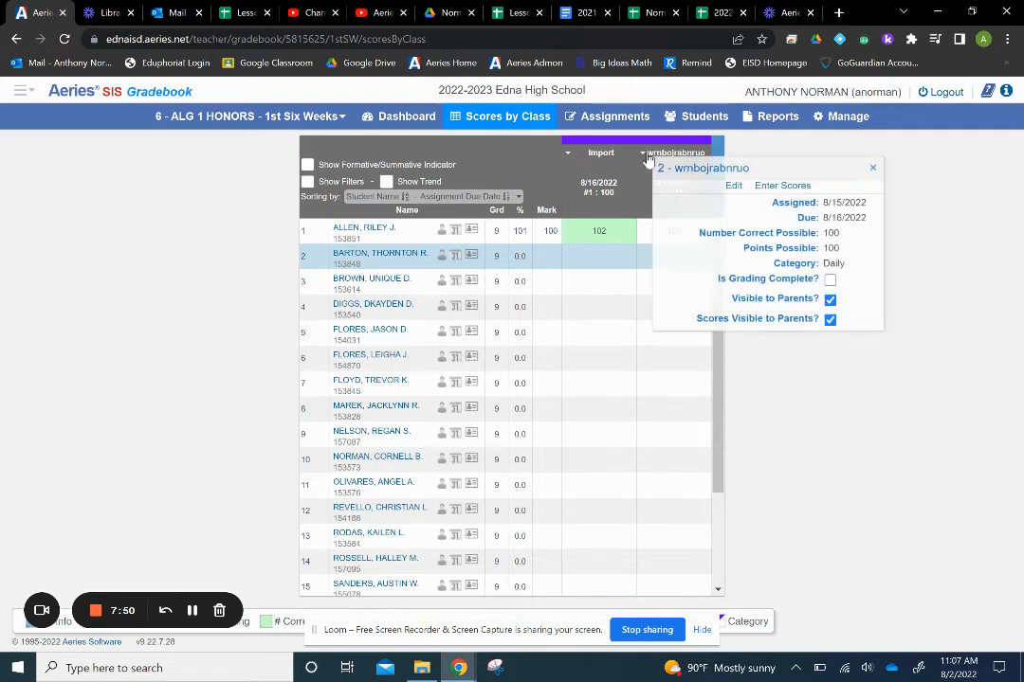
pyautogui.click(727, 179)
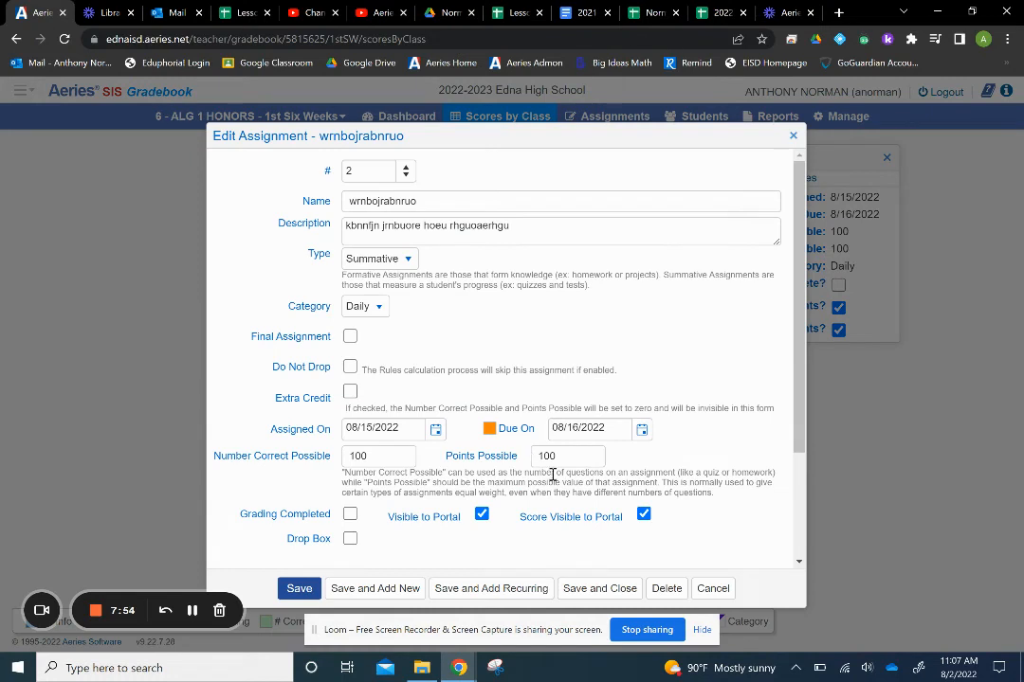
pyautogui.click(666, 588)
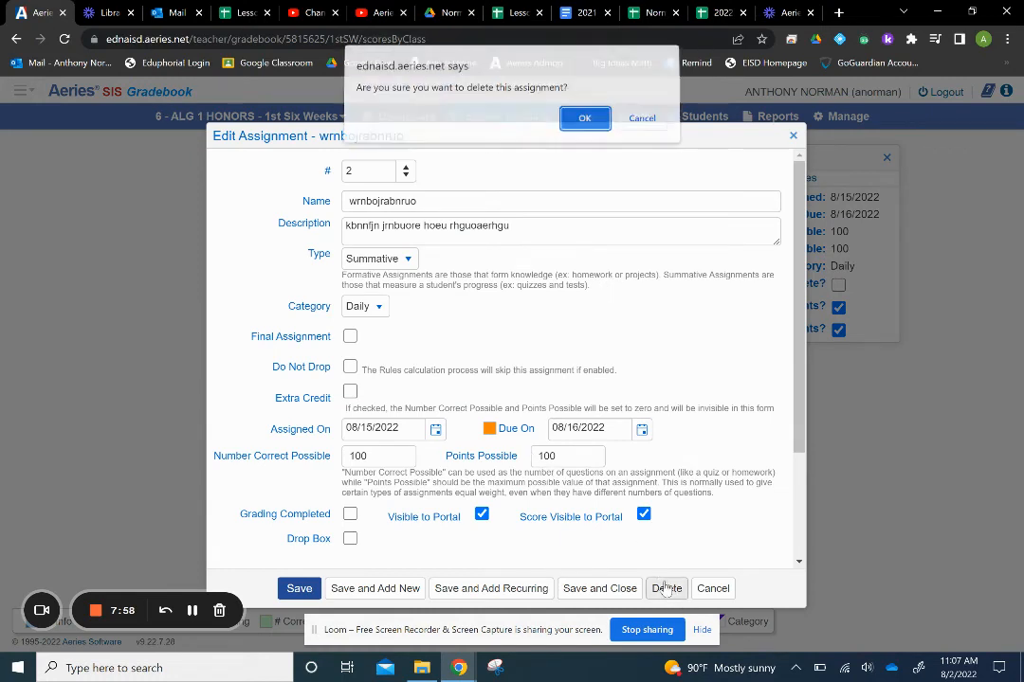
pyautogui.click(583, 121)
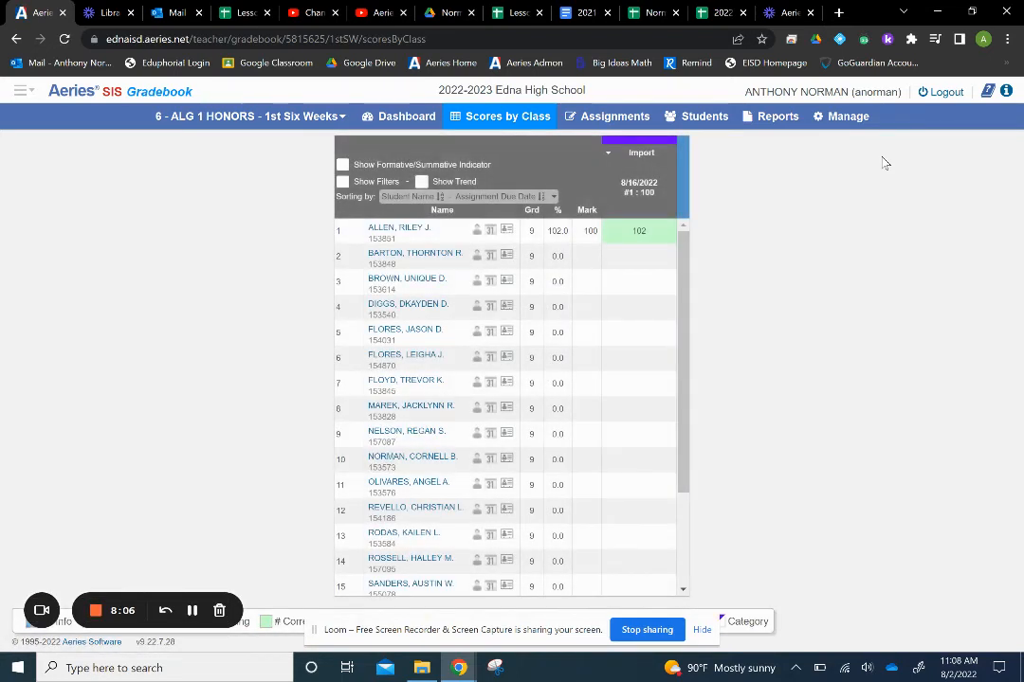
# - Mark the second student's Import score as NA
pyautogui.click(636, 257)
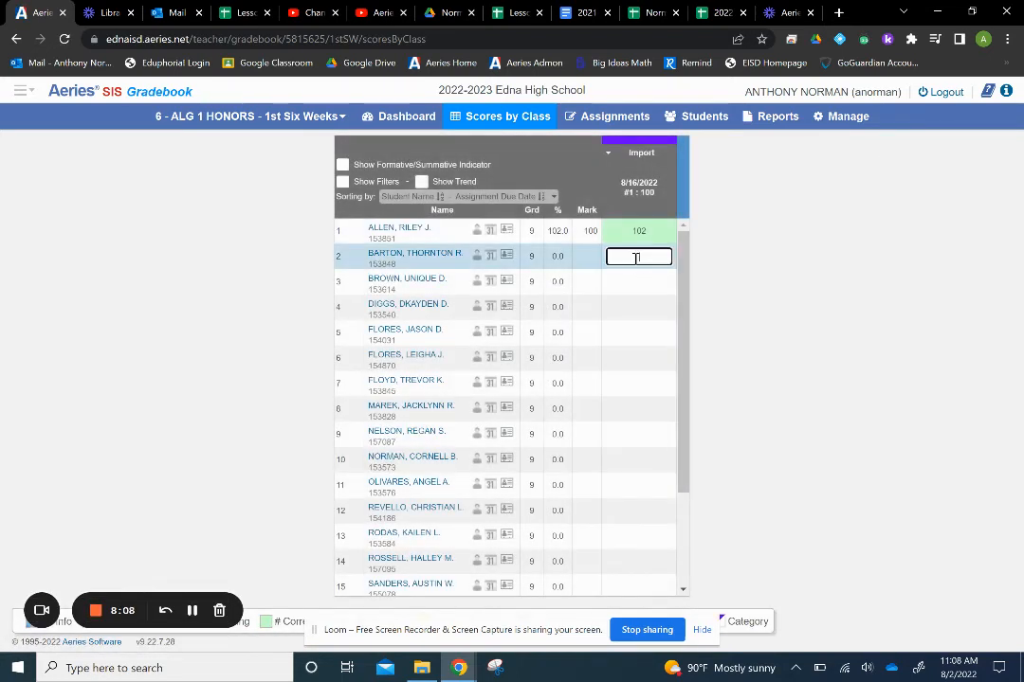
pyautogui.write('NA')
pyautogui.press('Return')
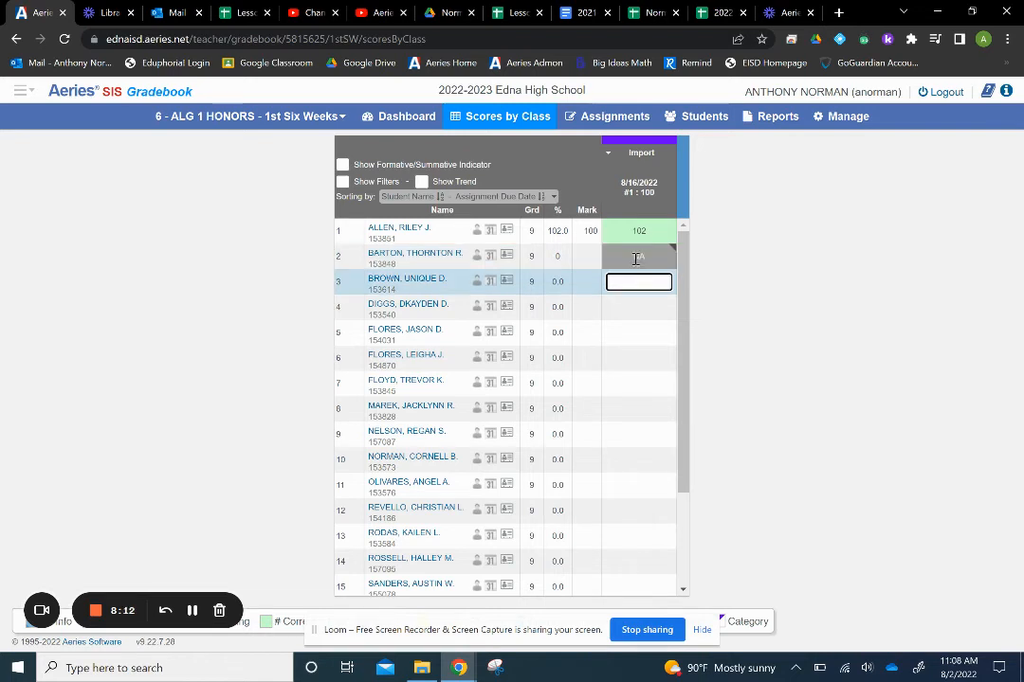
pyautogui.click(584, 267)
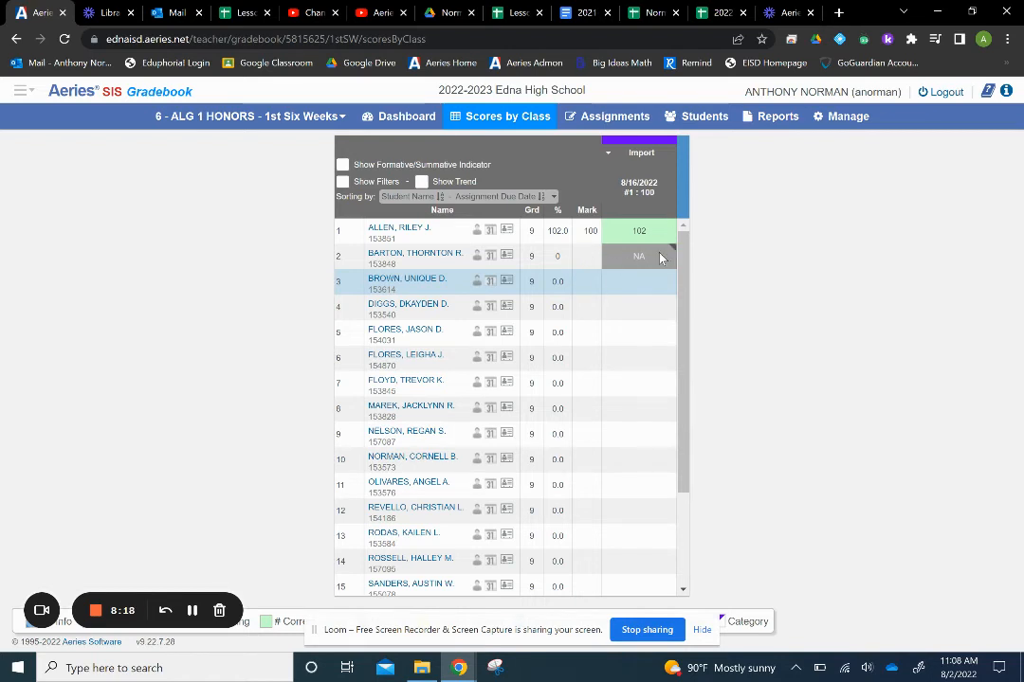
# - Mark the third student's Import score as TX
pyautogui.click(631, 282)
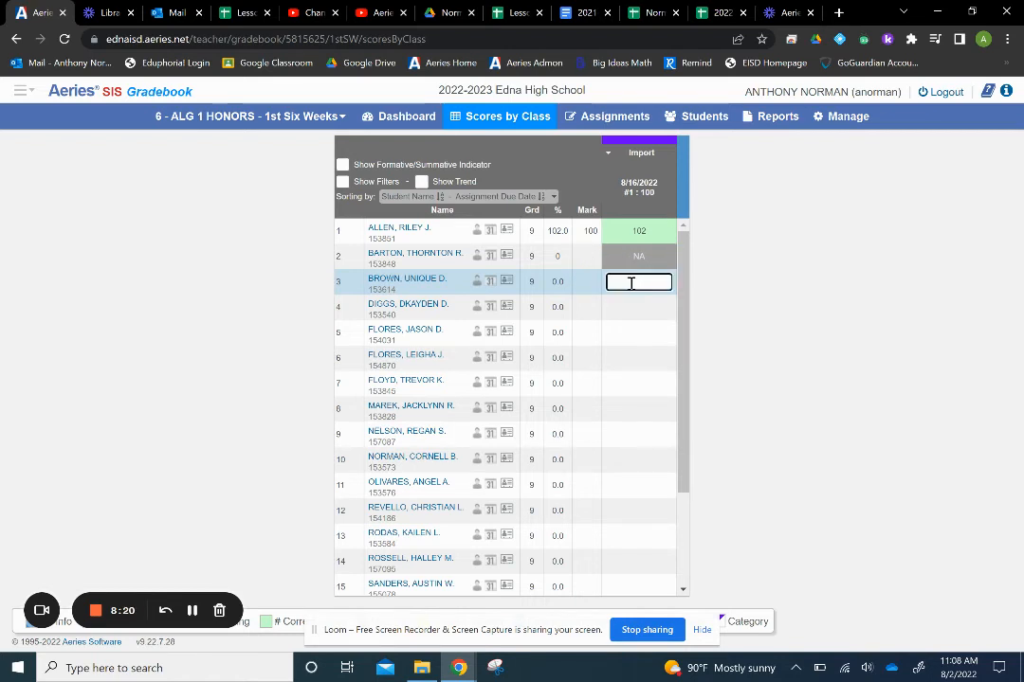
pyautogui.write('TX')
pyautogui.click(639, 309)
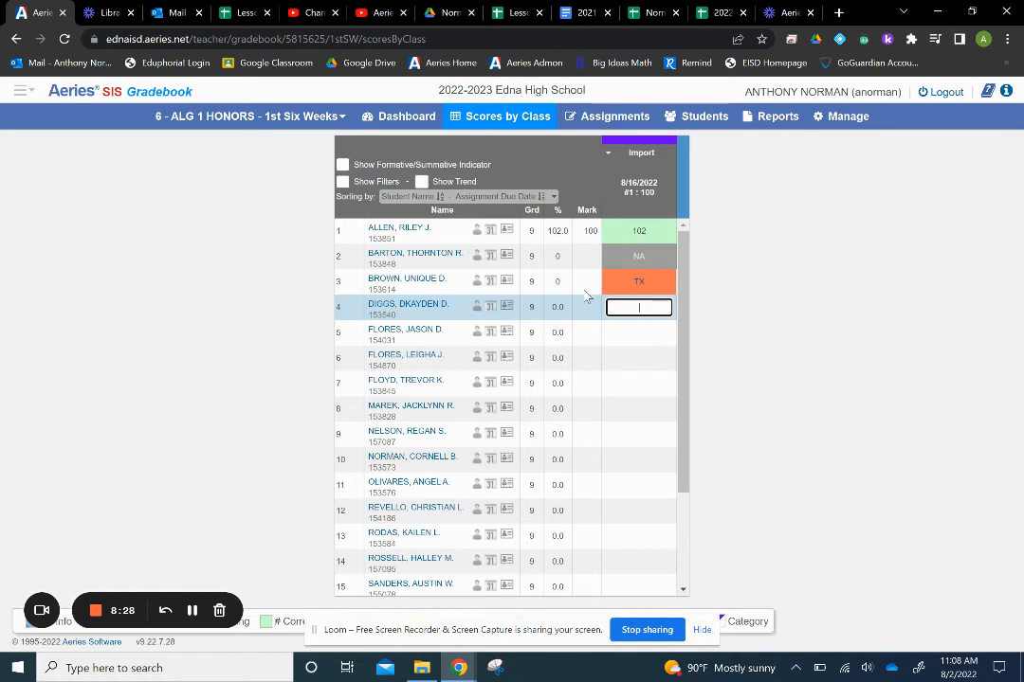
# - Replace the third student's TX mark on the Import assignment with a score of 0
pyautogui.click(649, 281)
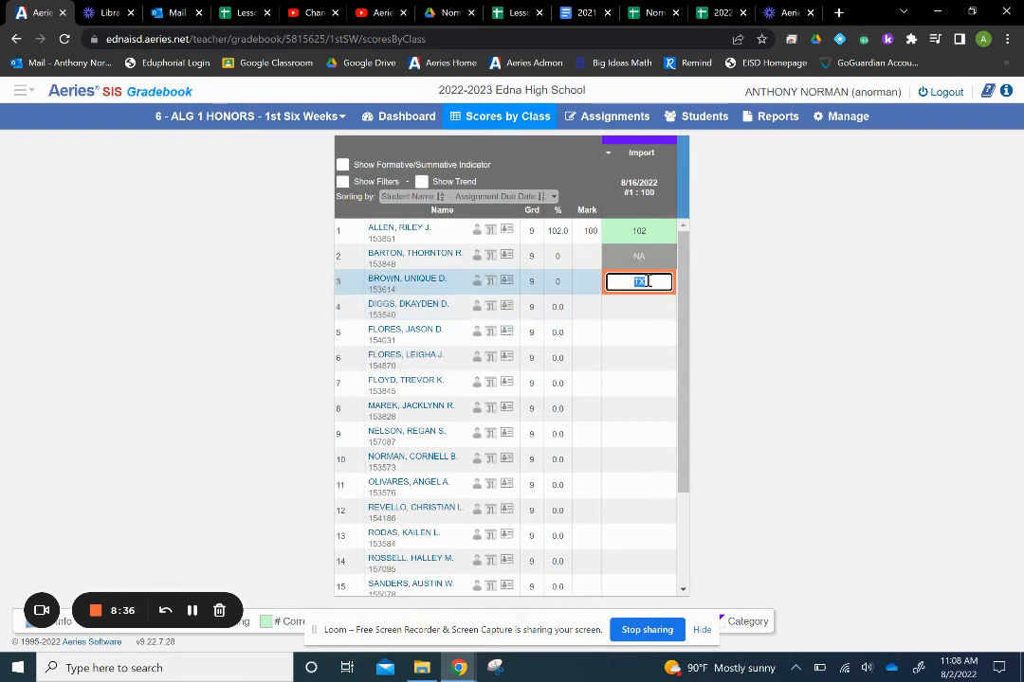
pyautogui.write('0')
pyautogui.press('Return')
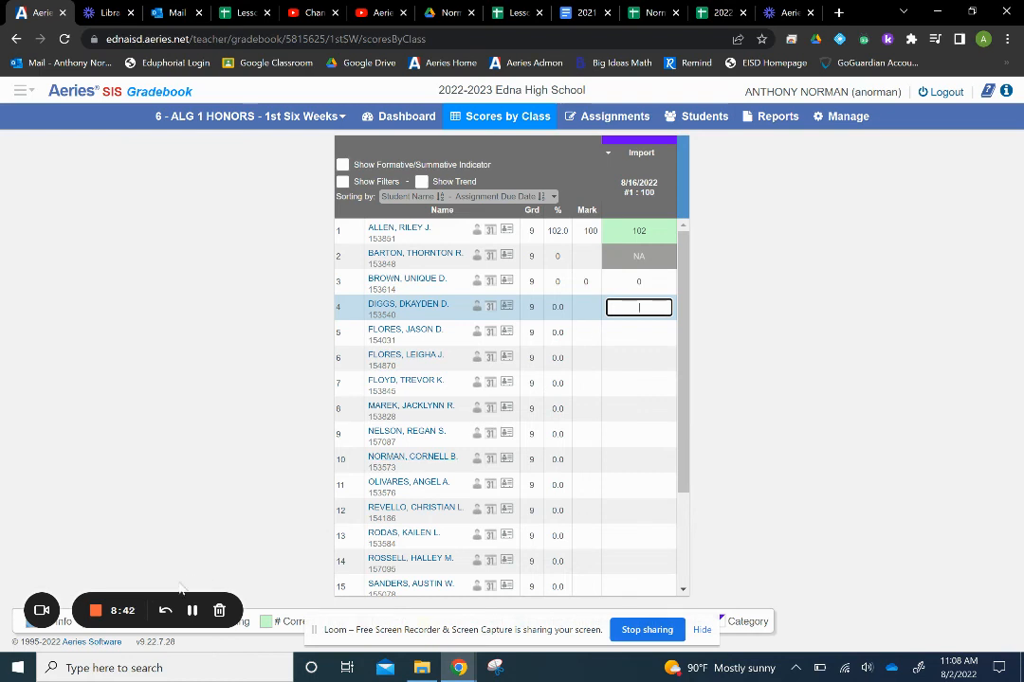
pyautogui.click(191, 614)
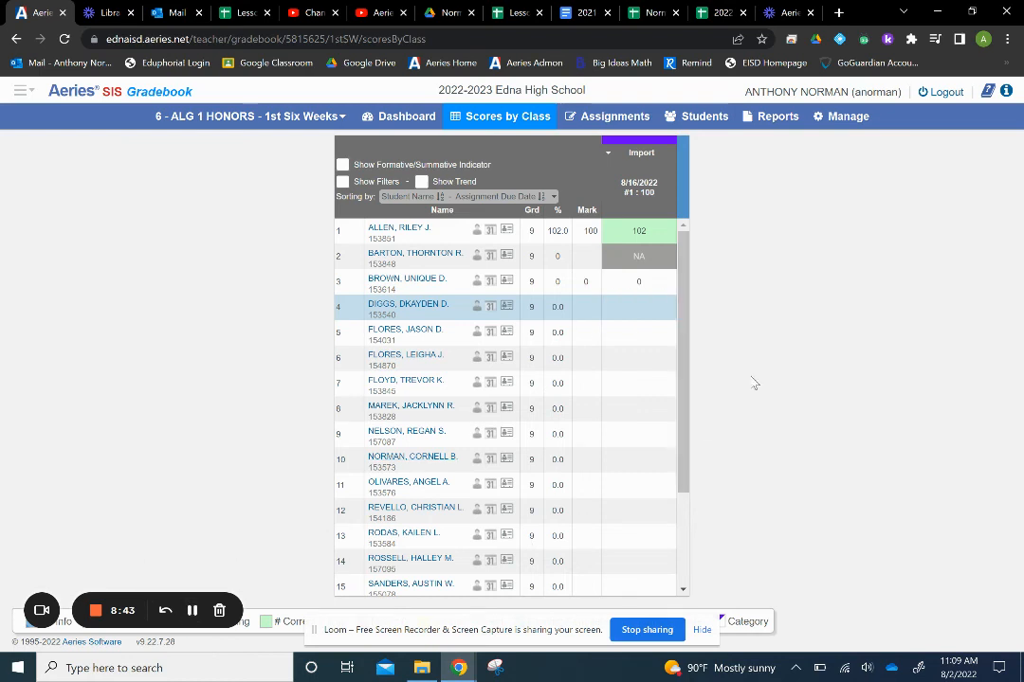
# - Enter NA, TX and 0 as the Import scores of the fourth, fifth and sixth students respectively
pyautogui.click(637, 311)
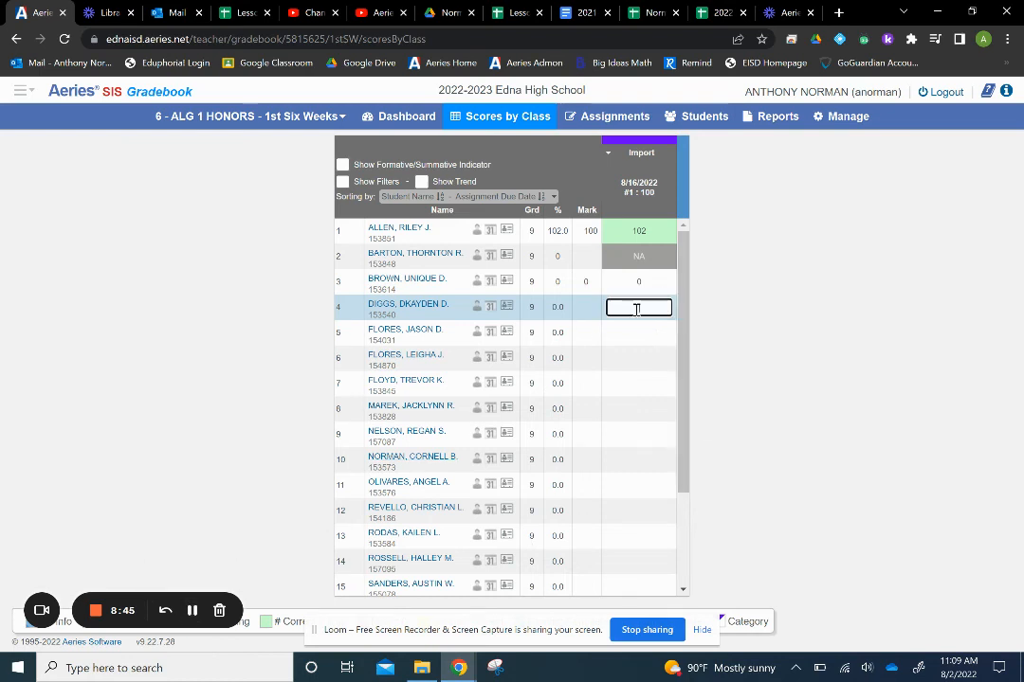
pyautogui.write('NA')
pyautogui.press('Return')
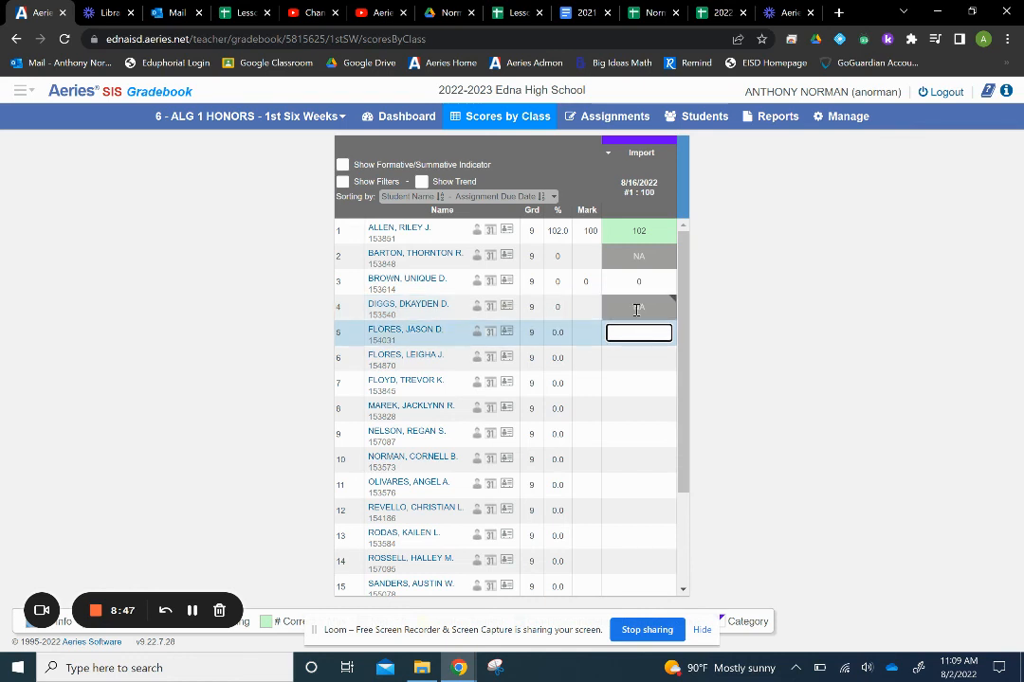
pyautogui.write('TX')
pyautogui.press('Return')
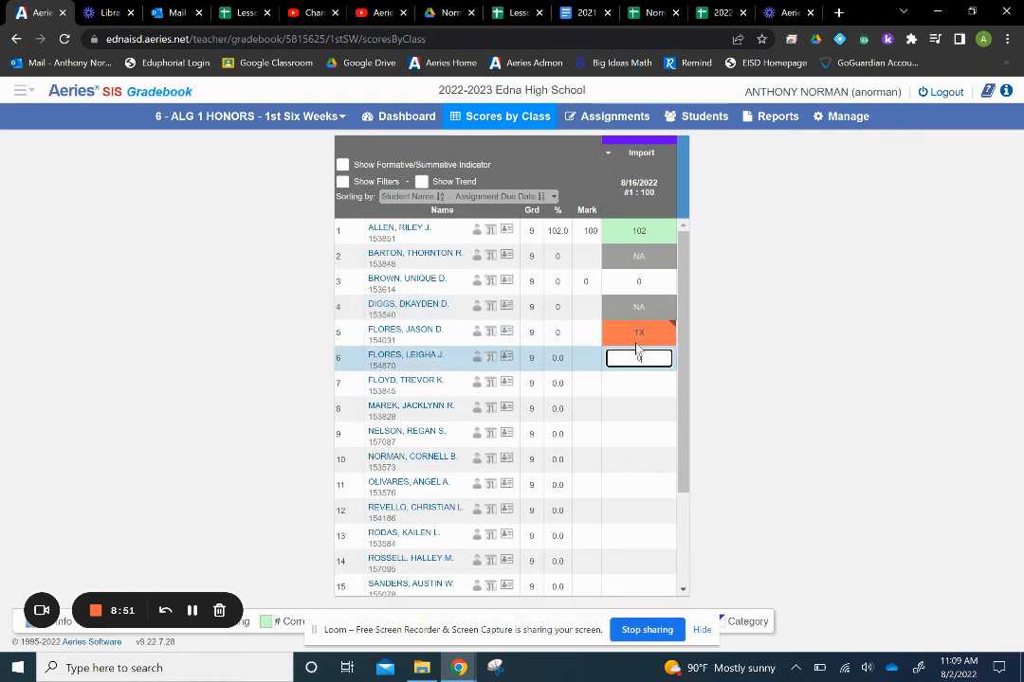
pyautogui.press('Return')
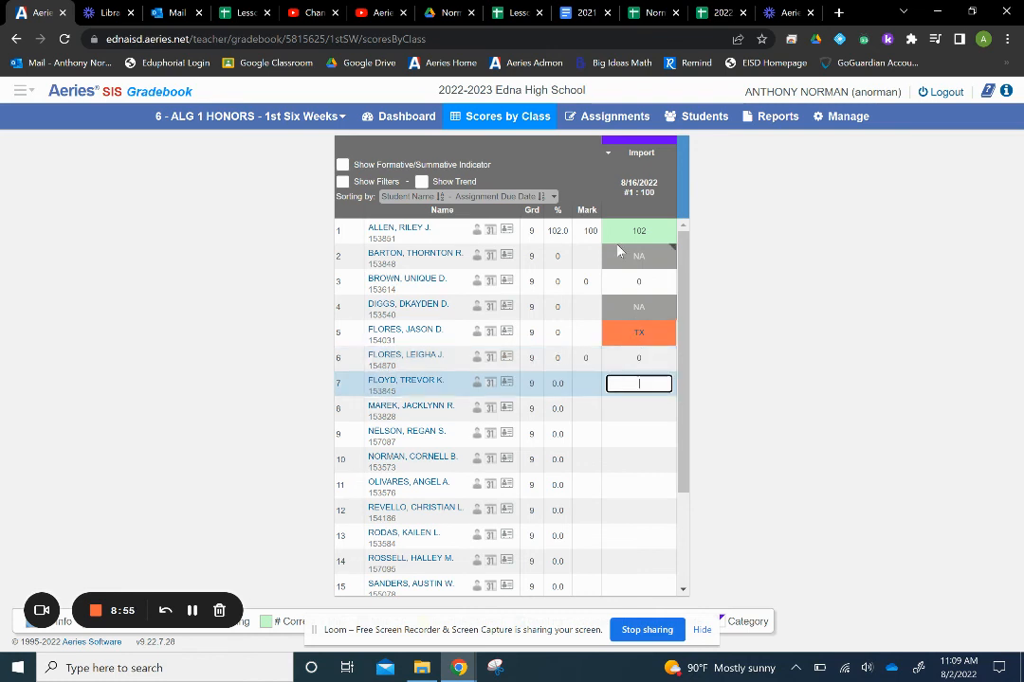
# - View the class's assignment list and the available gradebook and progress reports
pyautogui.click(589, 121)
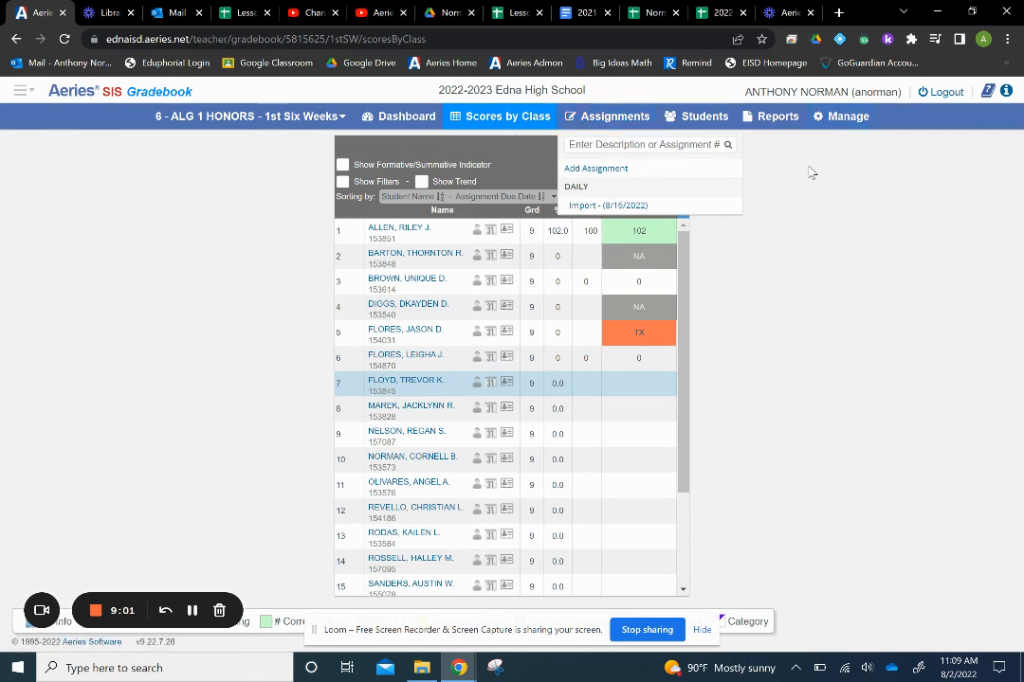
pyautogui.click(758, 123)
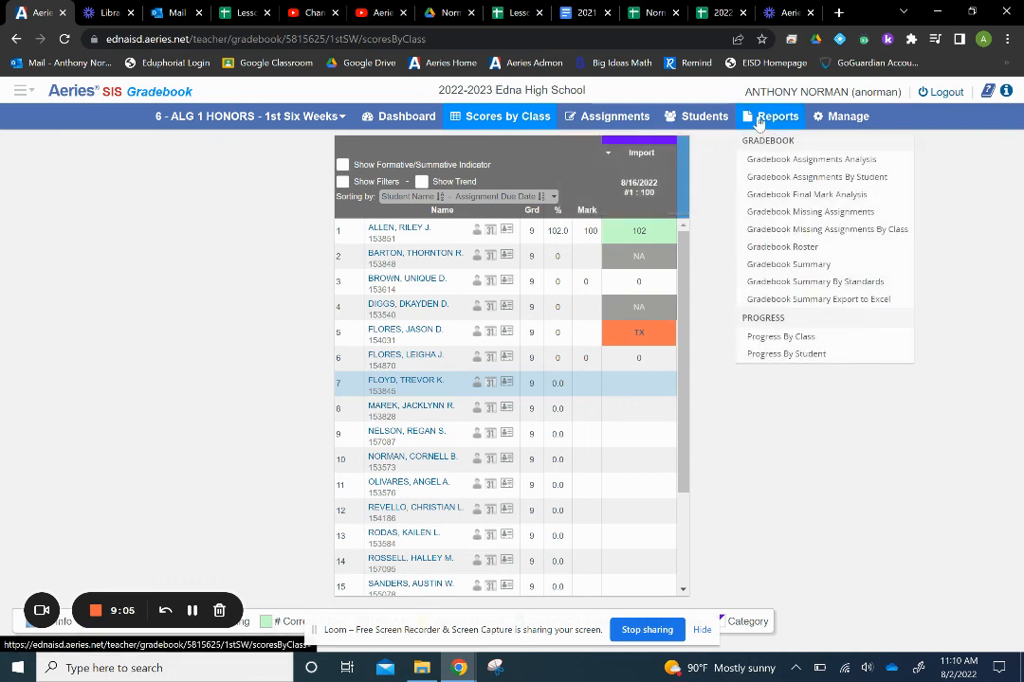